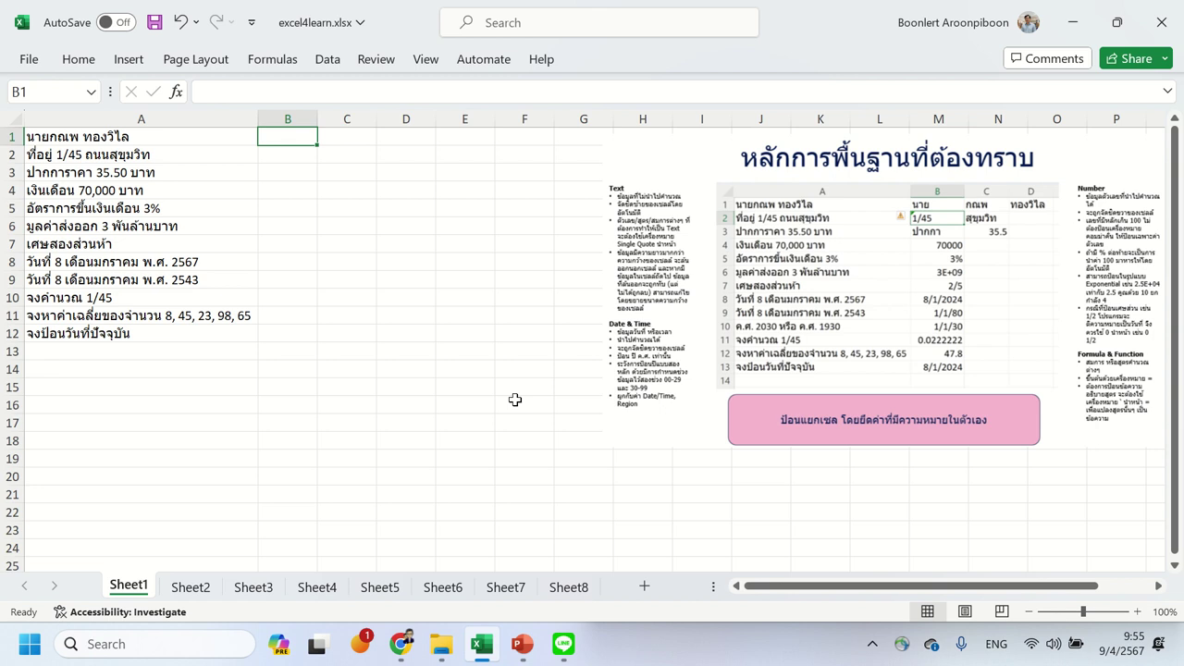
Step: Type the Thai title, first name and surname from A1 into B1, C1 and D1
text(ok)
key(BackSpace)
key(BackSpace)
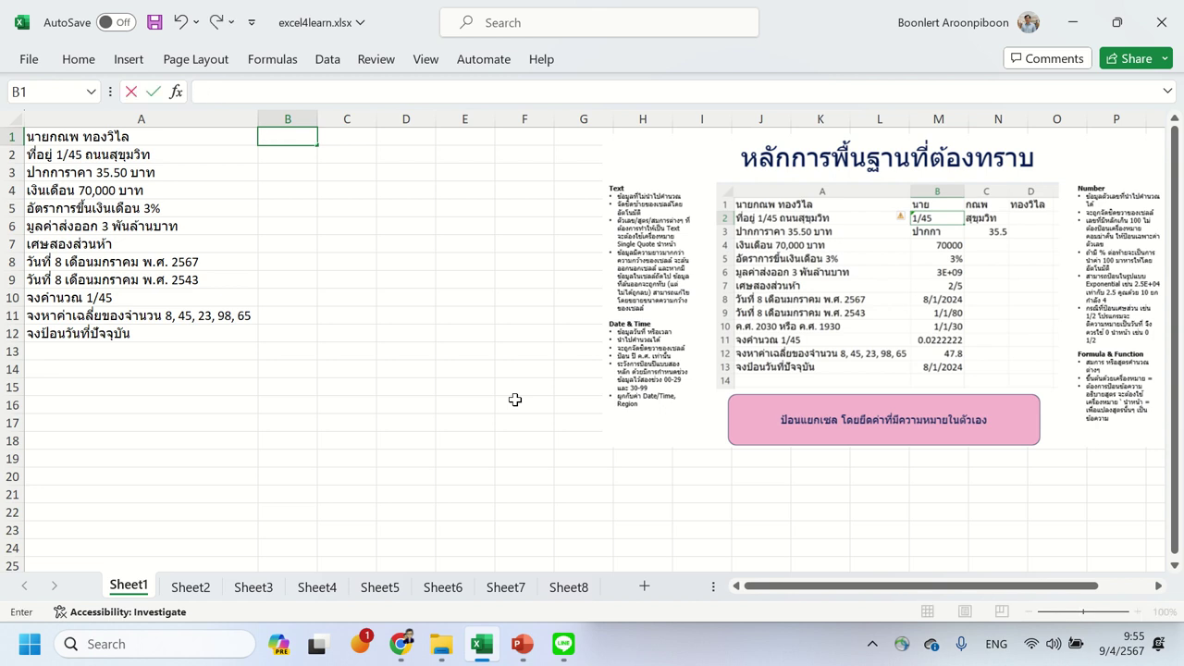
key(grave)
text(นาย)
click(352, 137)
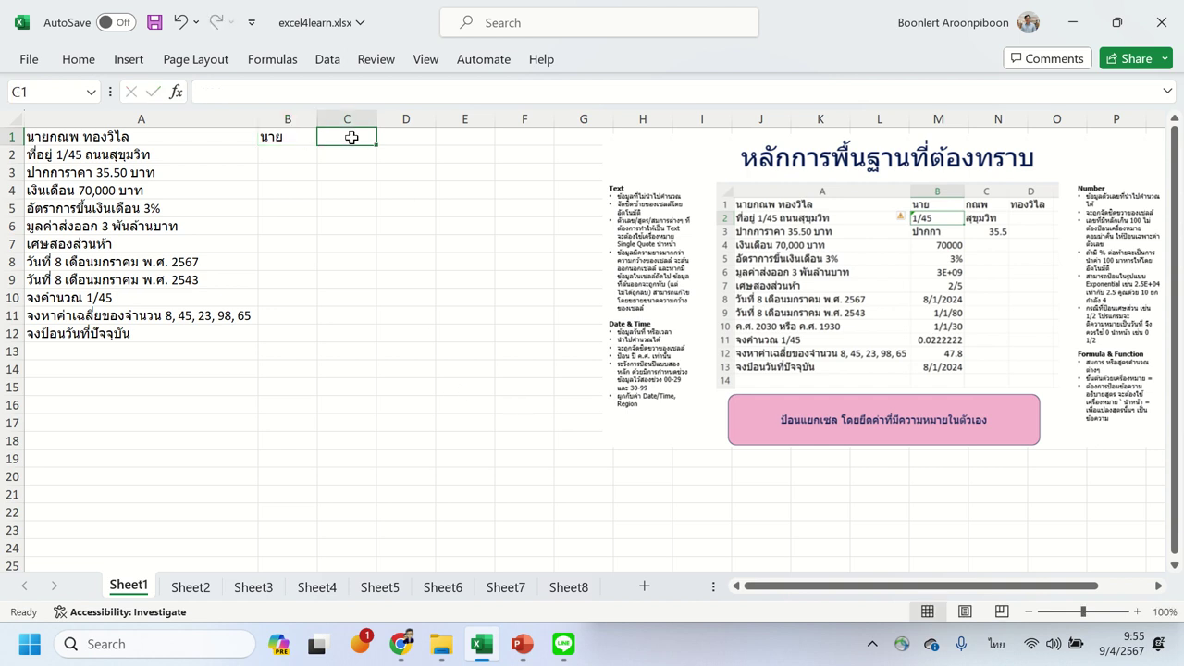
text(กณพ)
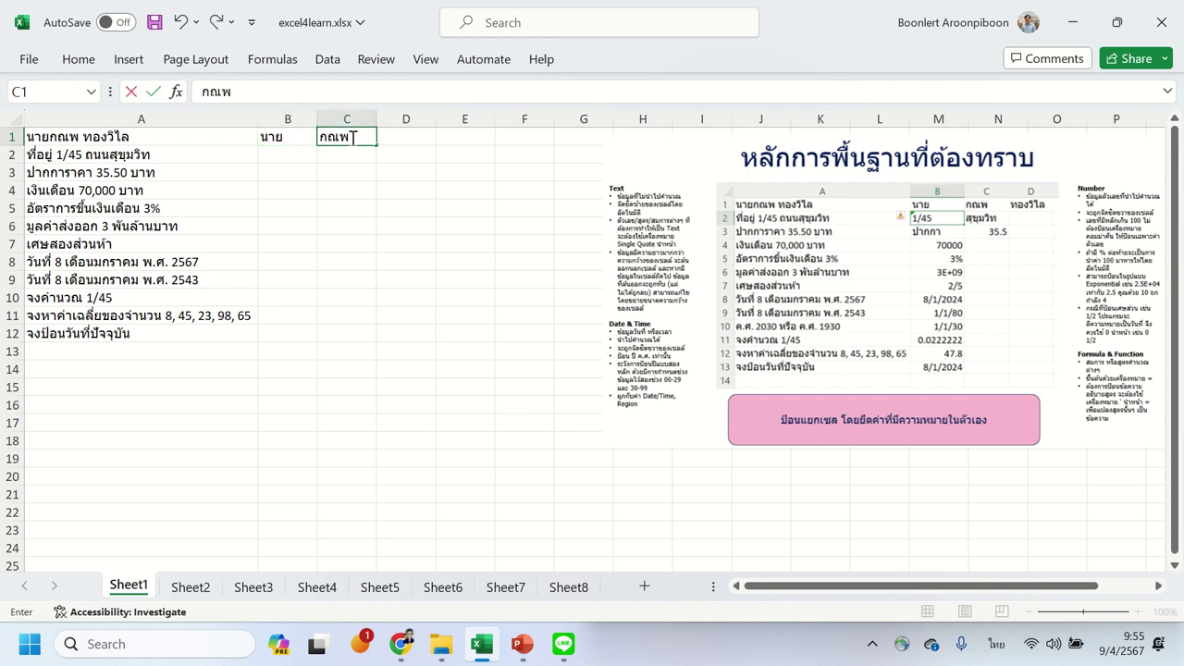
click(408, 139)
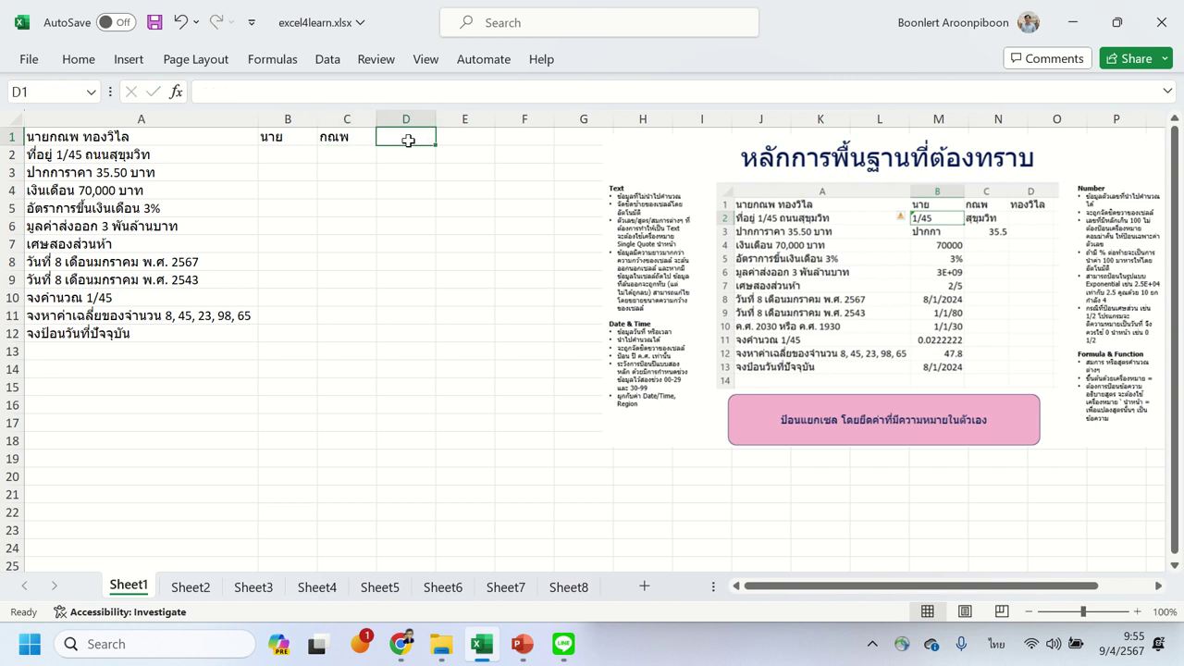
text(ทองวิ)
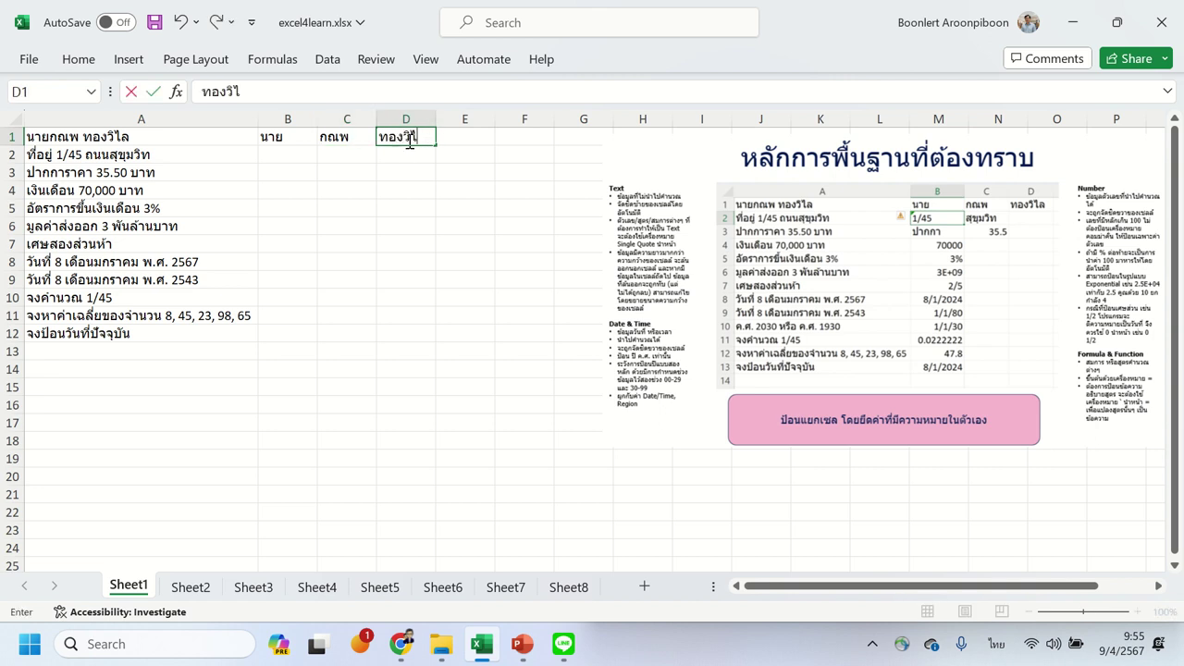
text(ไล)
key(Return)
click(281, 154)
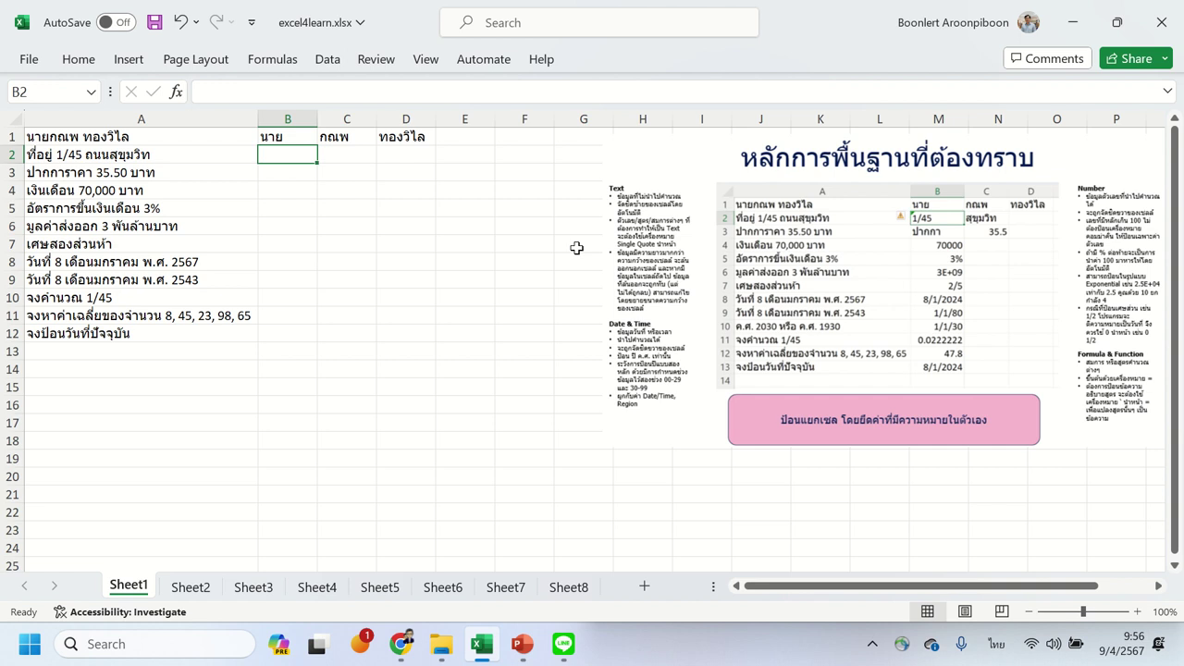
Step: Re-enter the A2 house number in B2 with a leading apostrophe so it stays text
key(grave)
text(1/45)
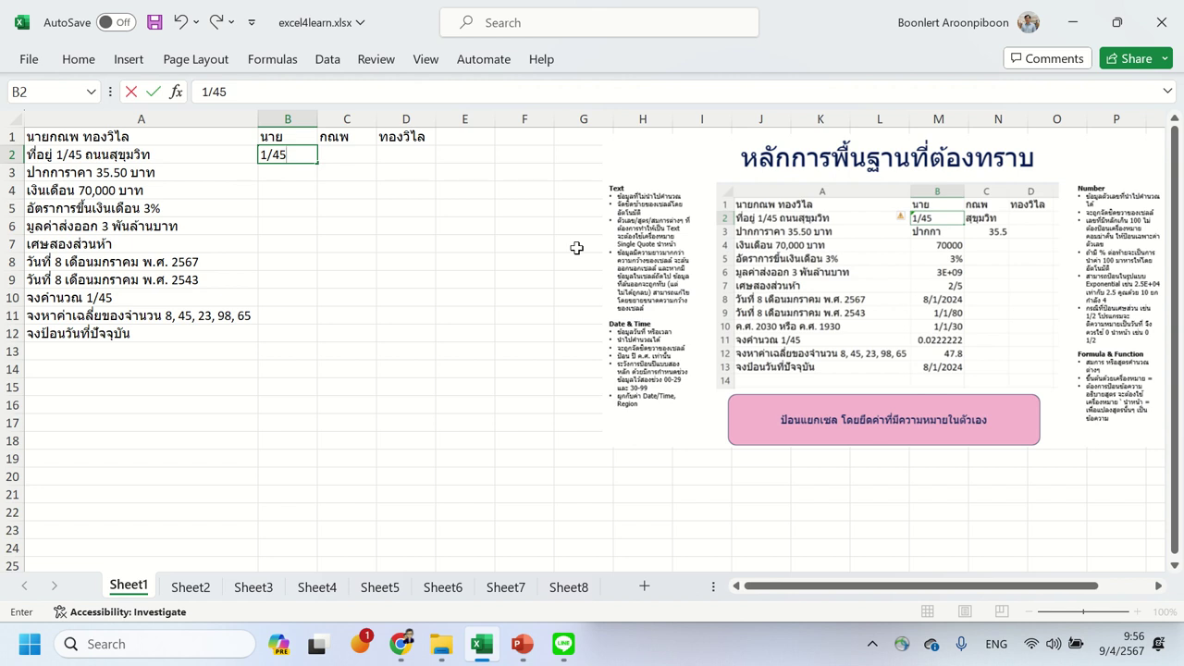
key(Return)
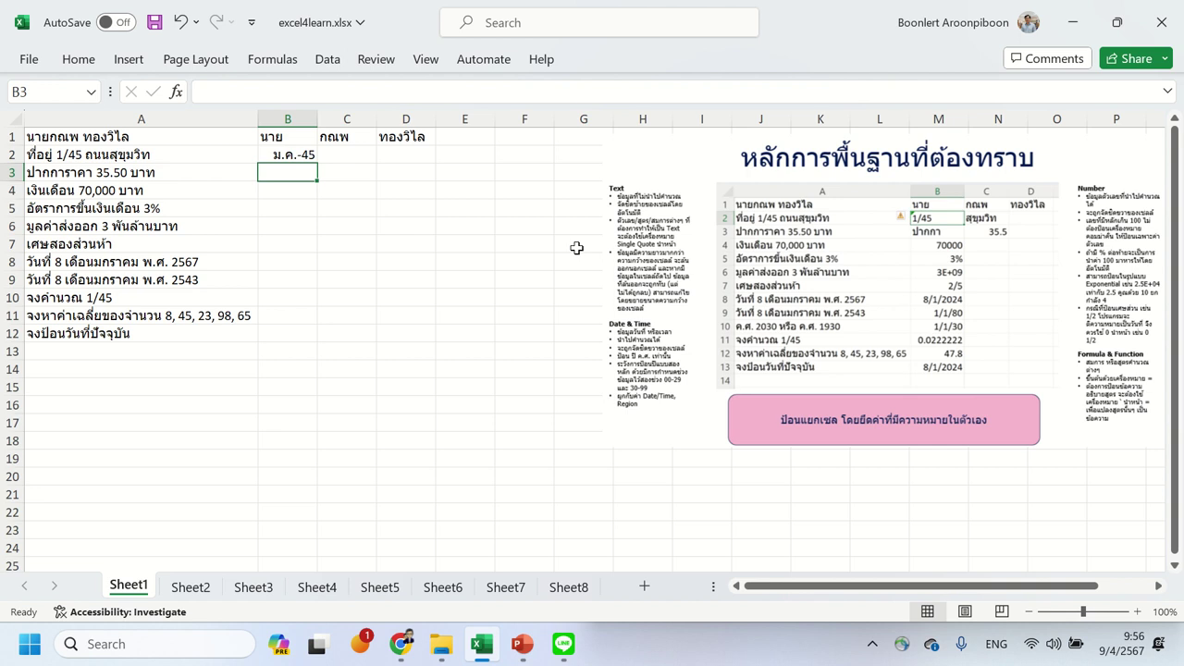
click(264, 155)
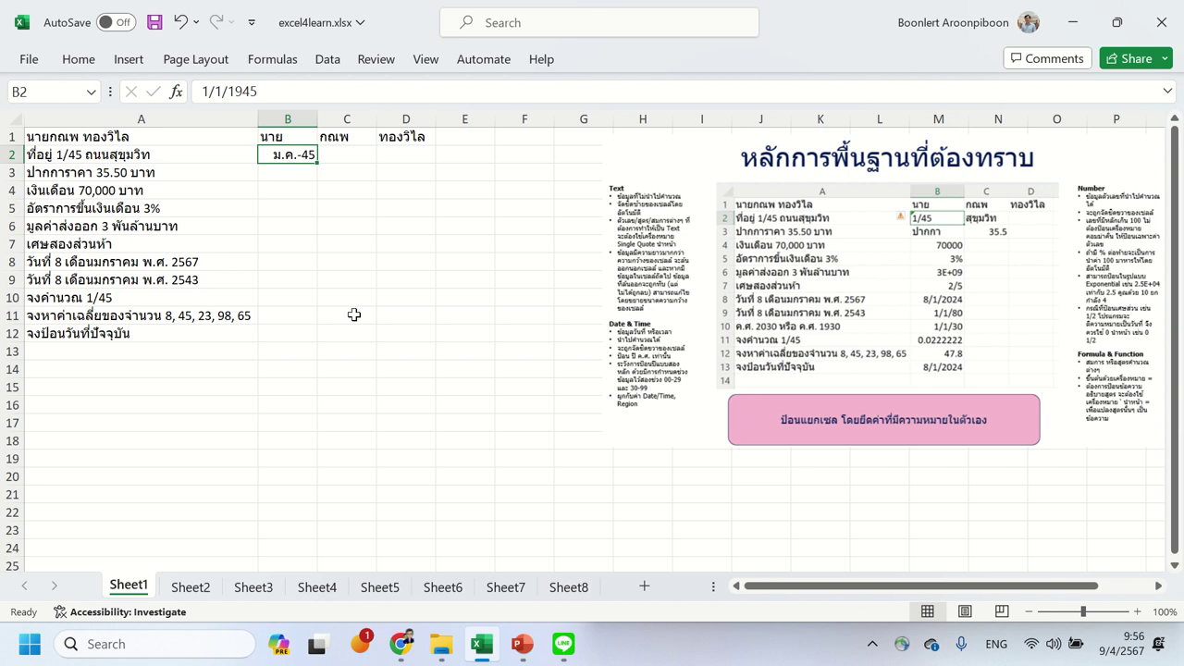
text(')
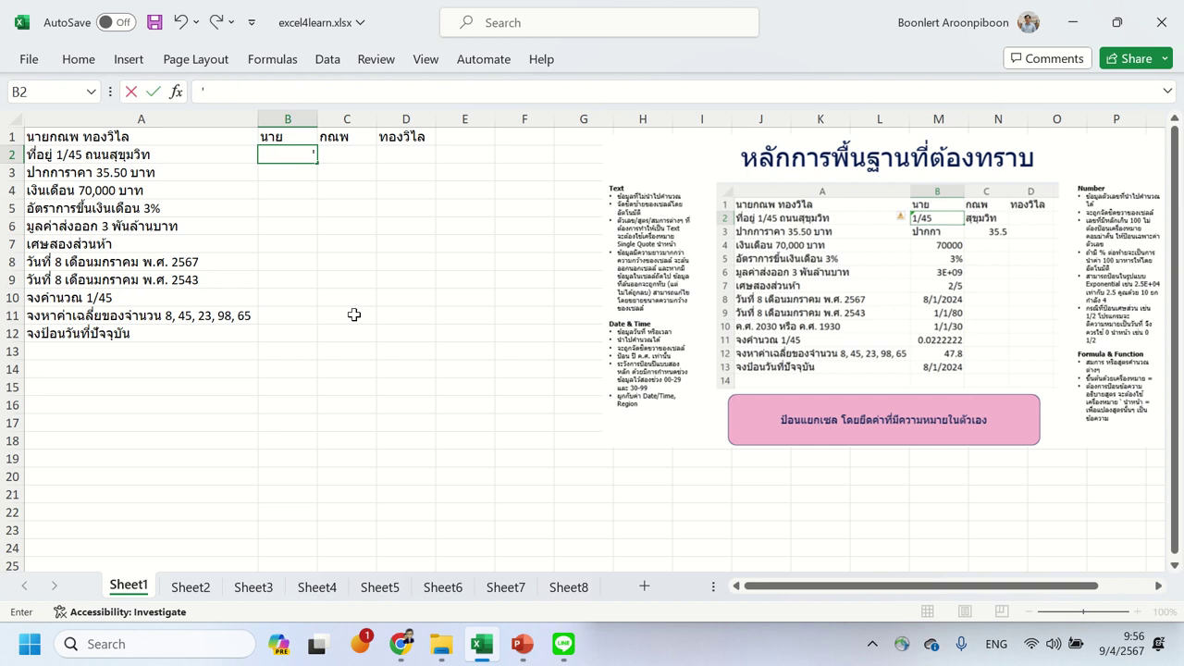
text(1/45)
key(Return)
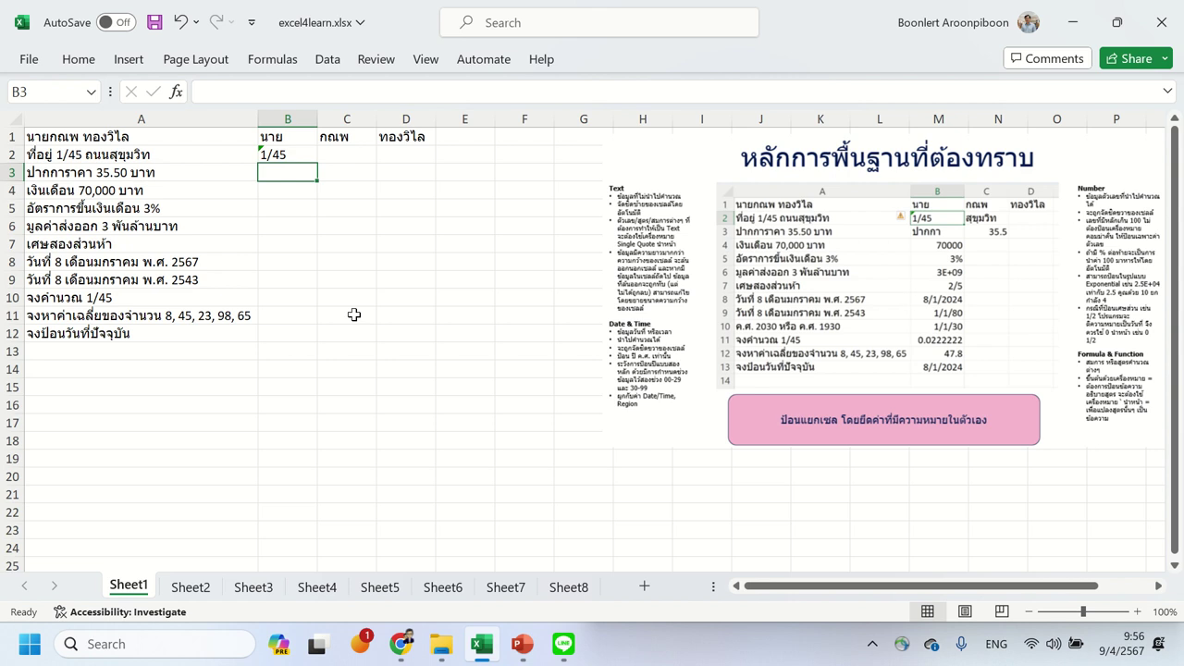
Step: Enter the Thai road name from the A2 address into C2
click(344, 158)
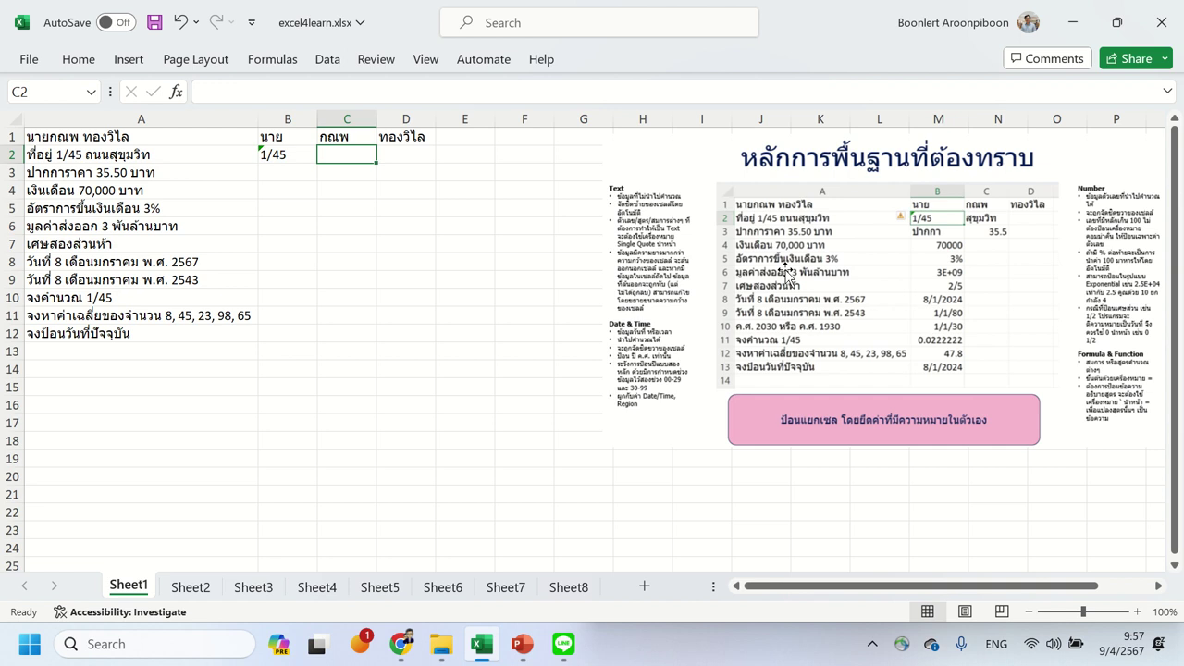
text(l)
key(BackSpace)
key(grave)
text(ส)
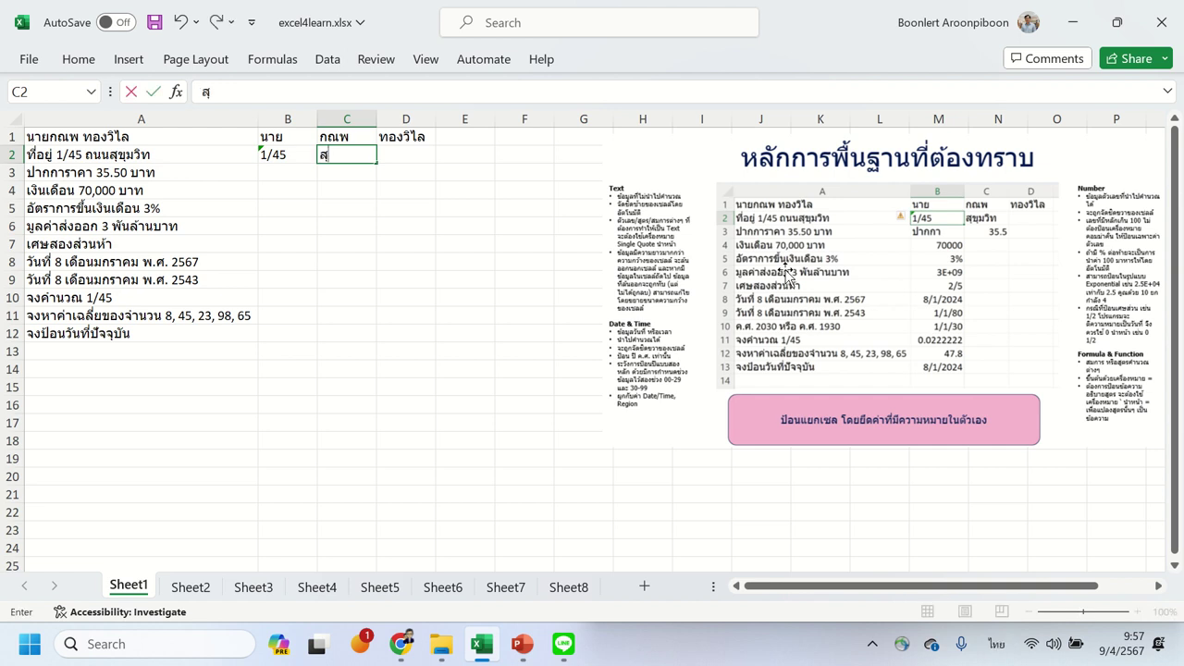
text(ุขุมวิท)
key(Return)
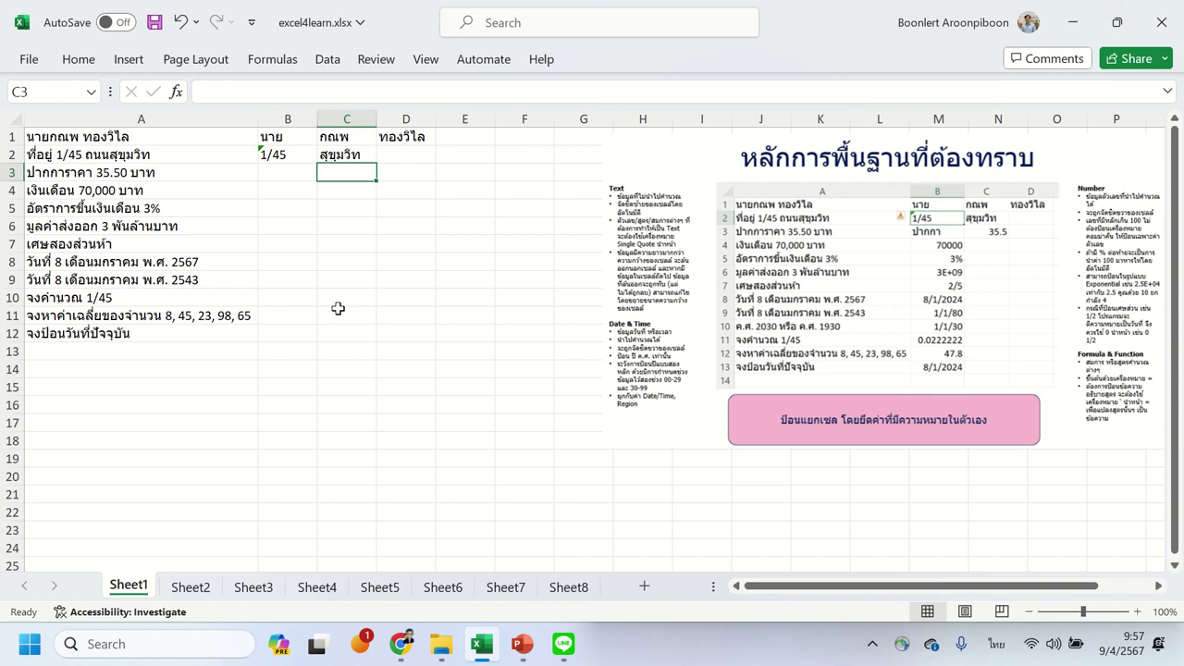
Step: Enter ปากกา into B3
click(277, 174)
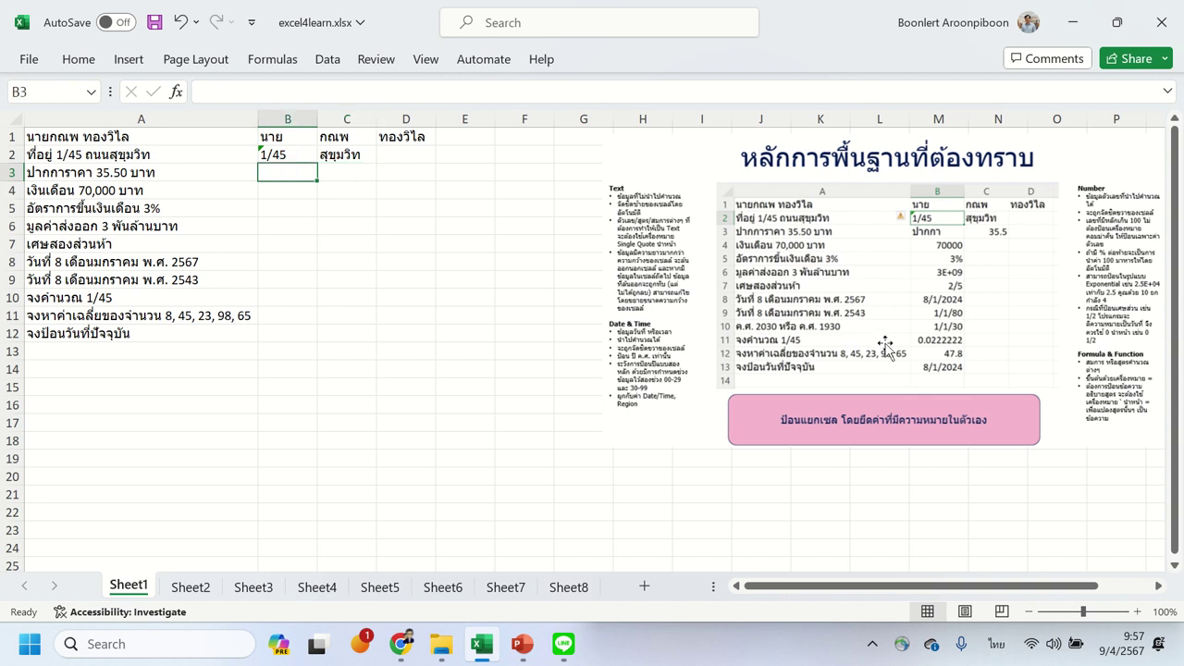
text(ปา)
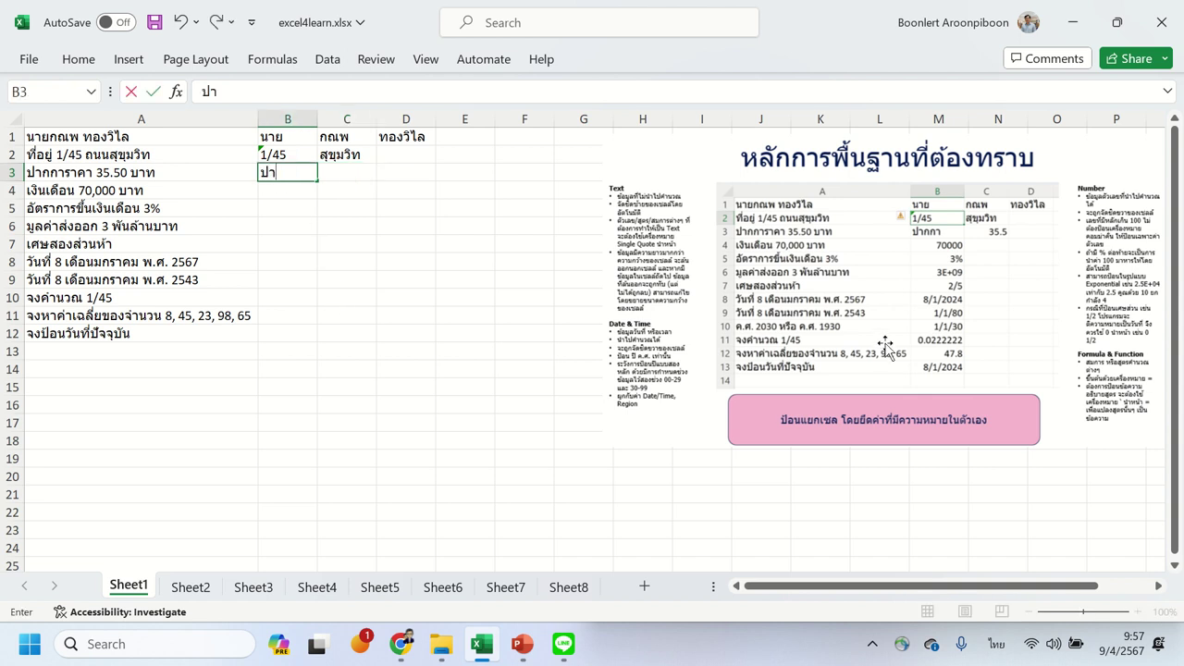
text(กกา)
click(343, 169)
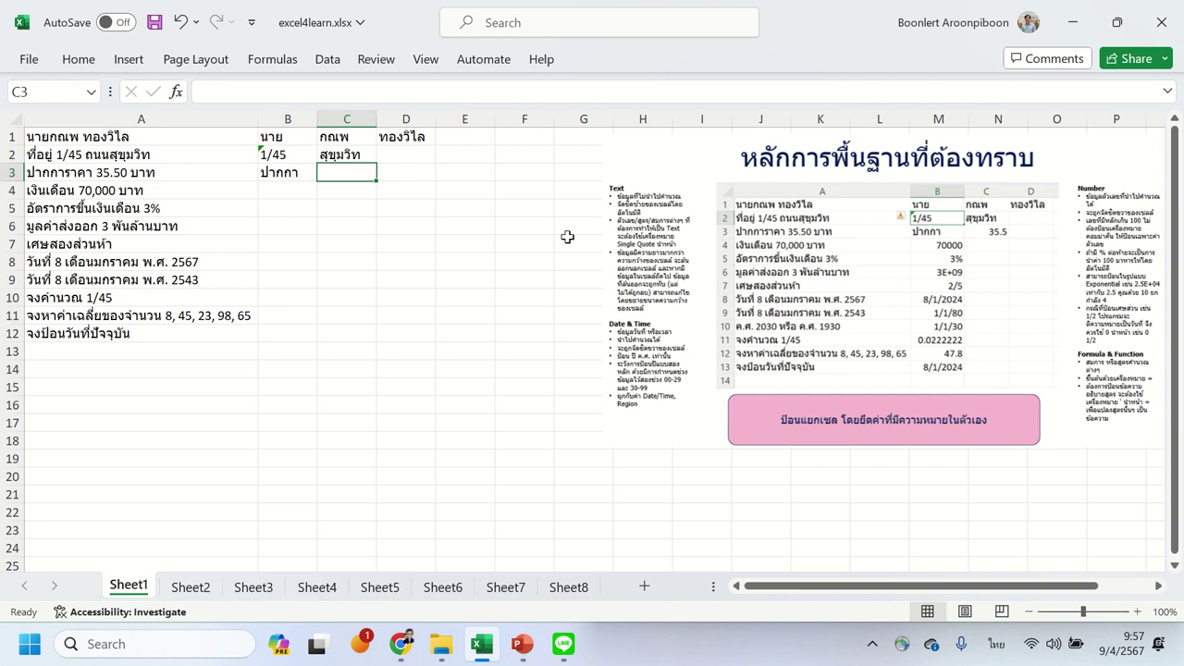
Step: Enter 35.5 in C3, 70000 in B4 and 3% in B5
key(grave)
text(35.5)
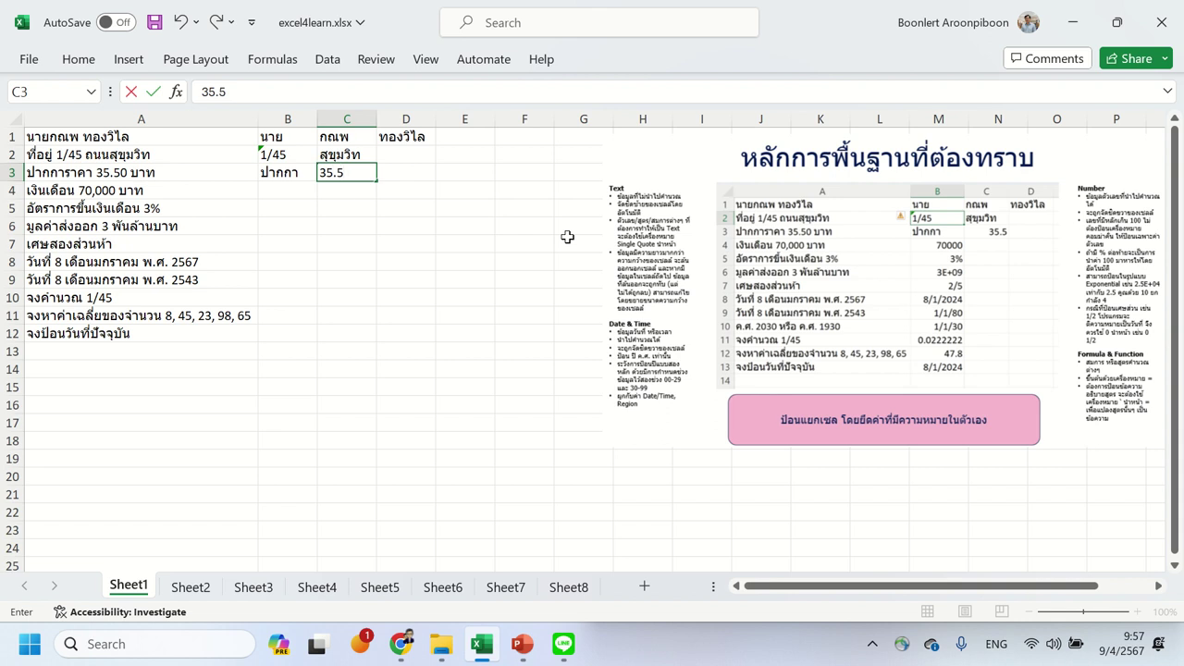
key(Return)
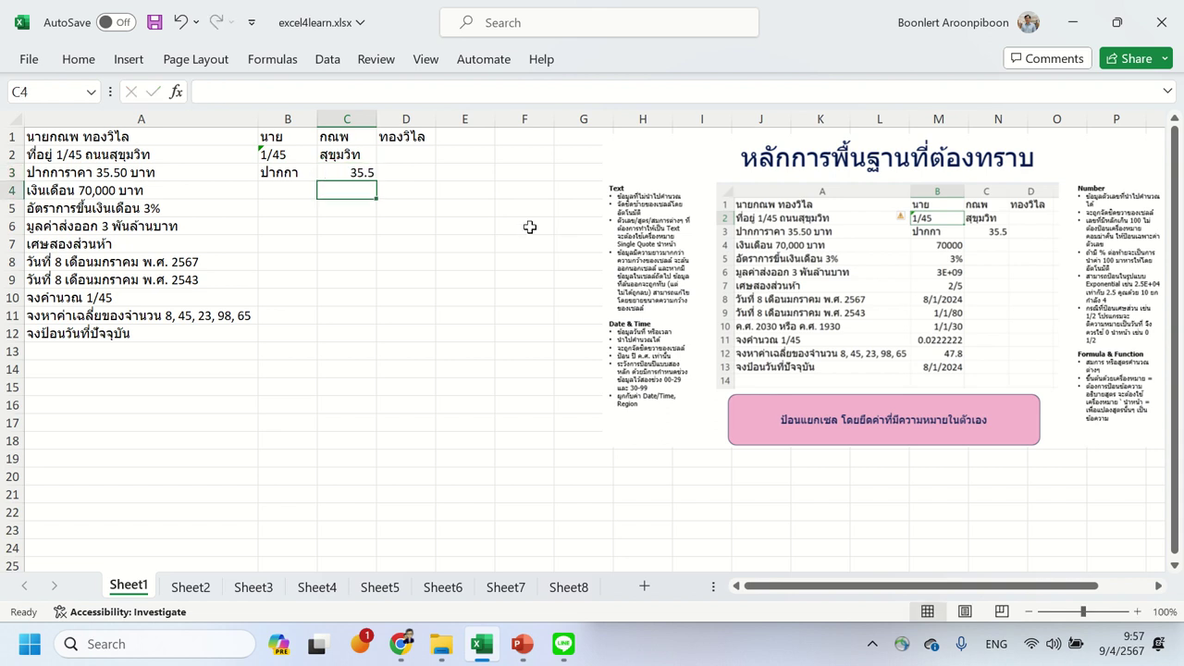
click(290, 190)
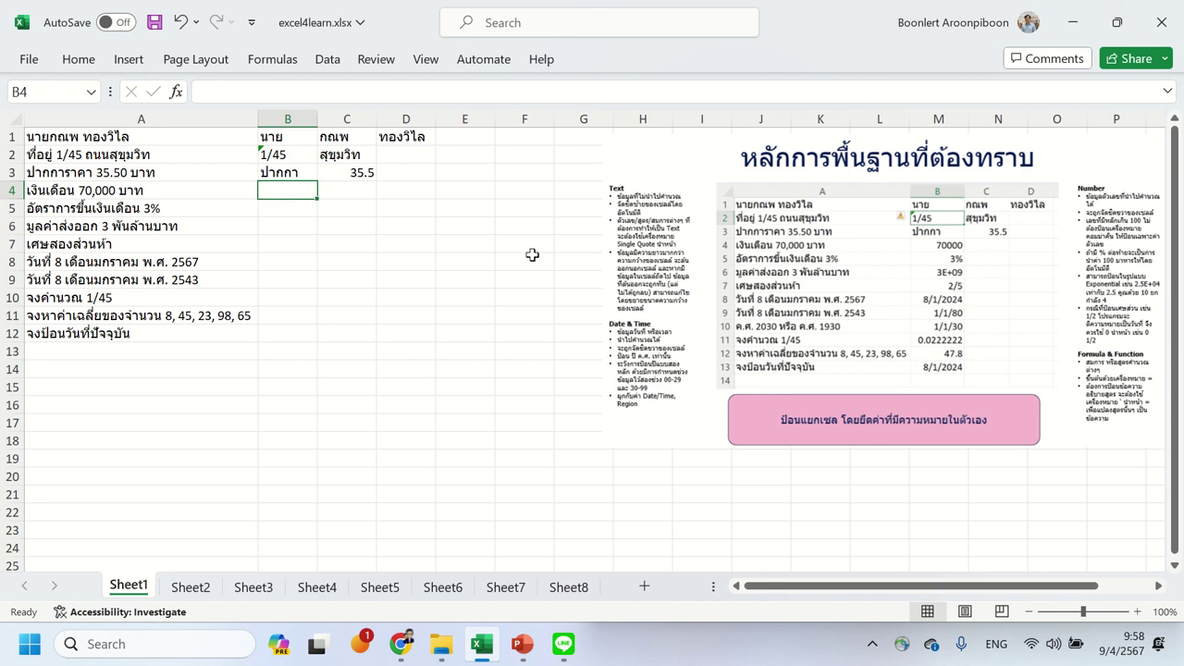
text(7000)
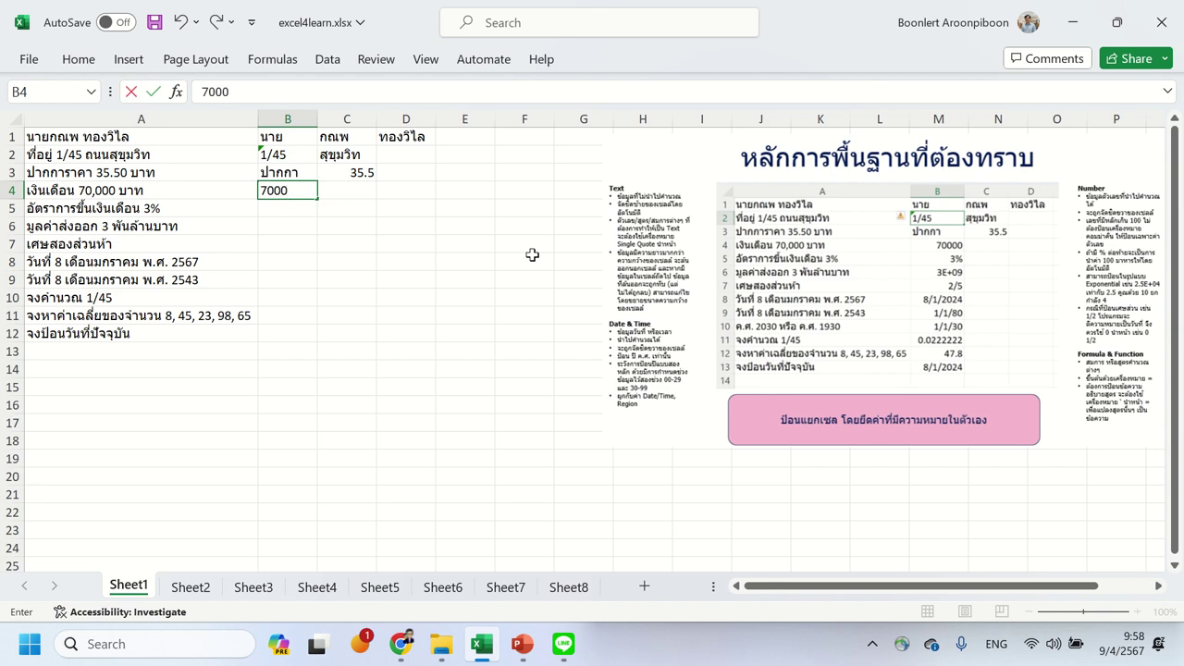
text(0)
key(Return)
text(3)
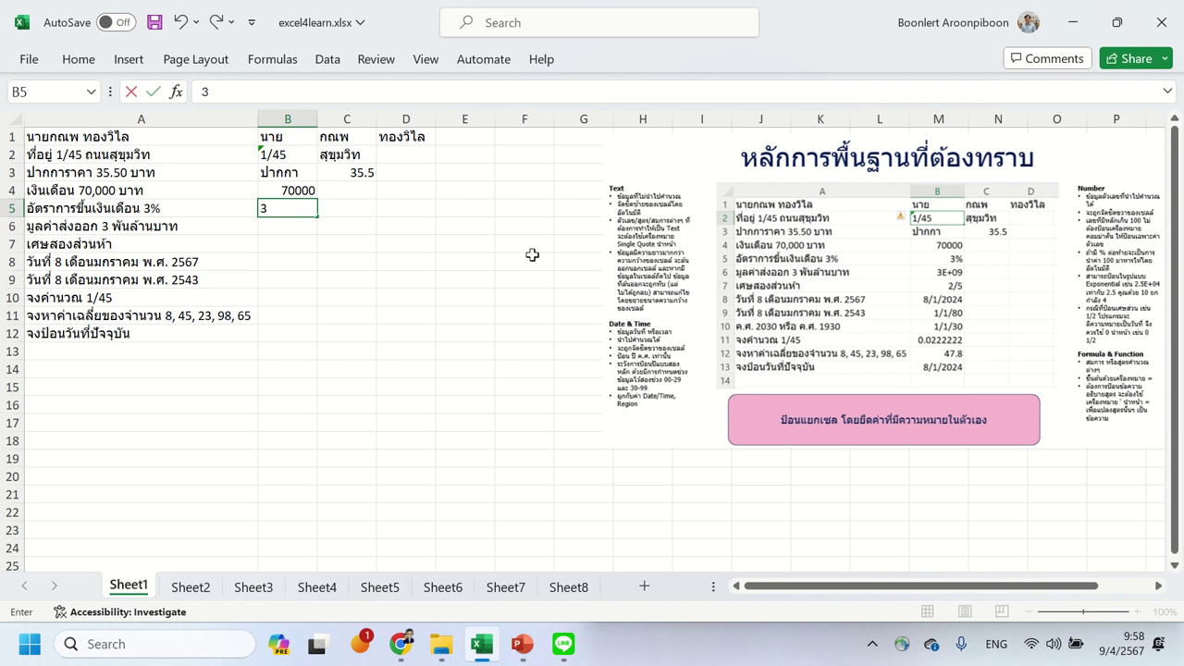
text(%)
key(Return)
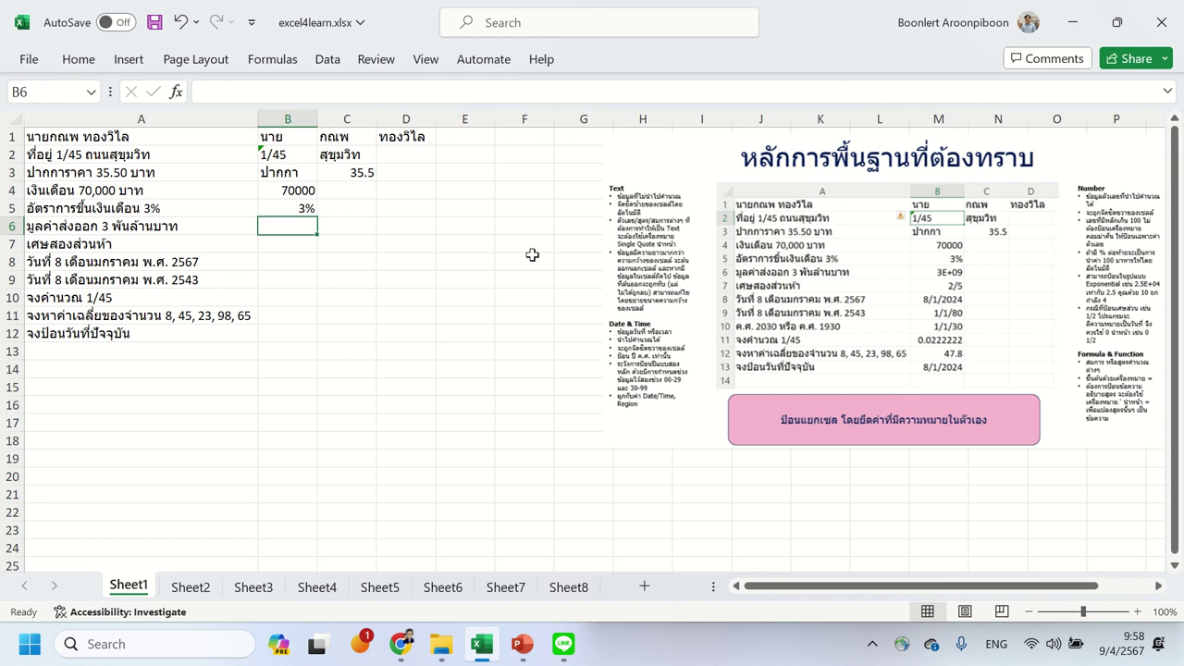
click(353, 174)
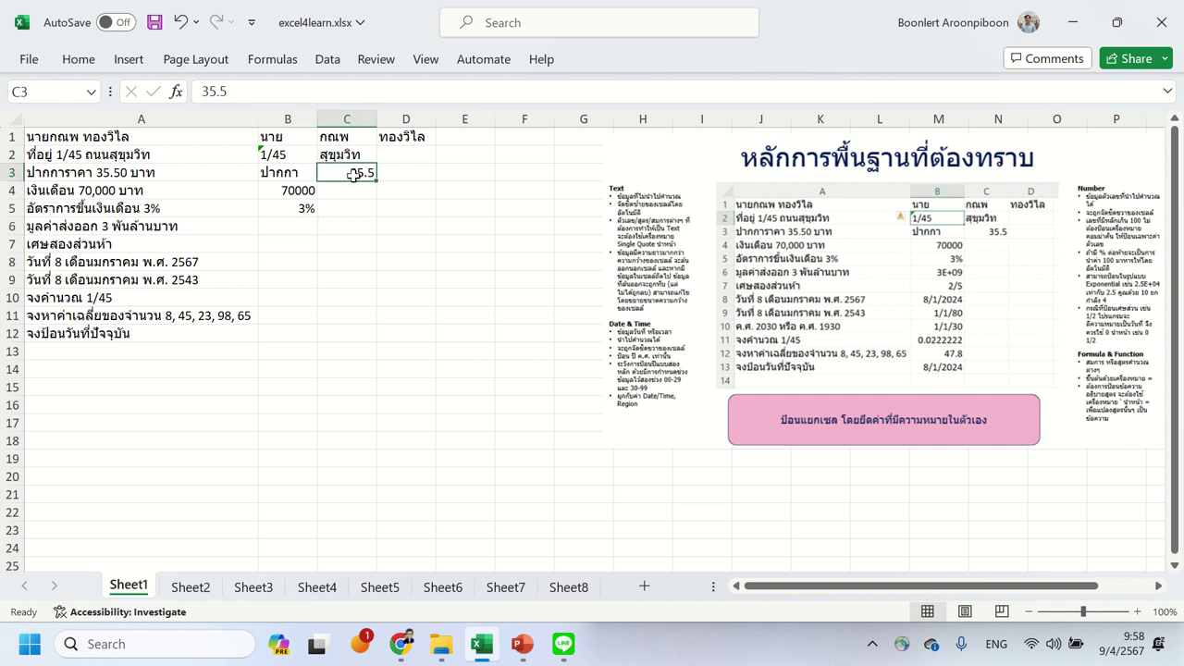
click(291, 190)
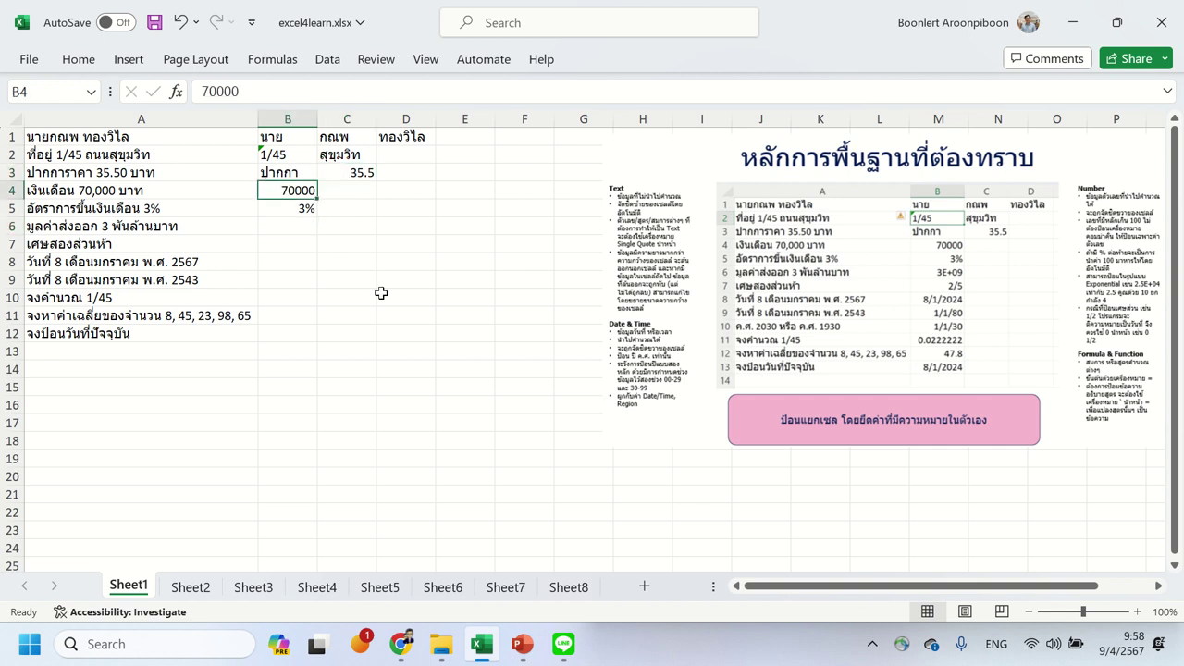
click(305, 206)
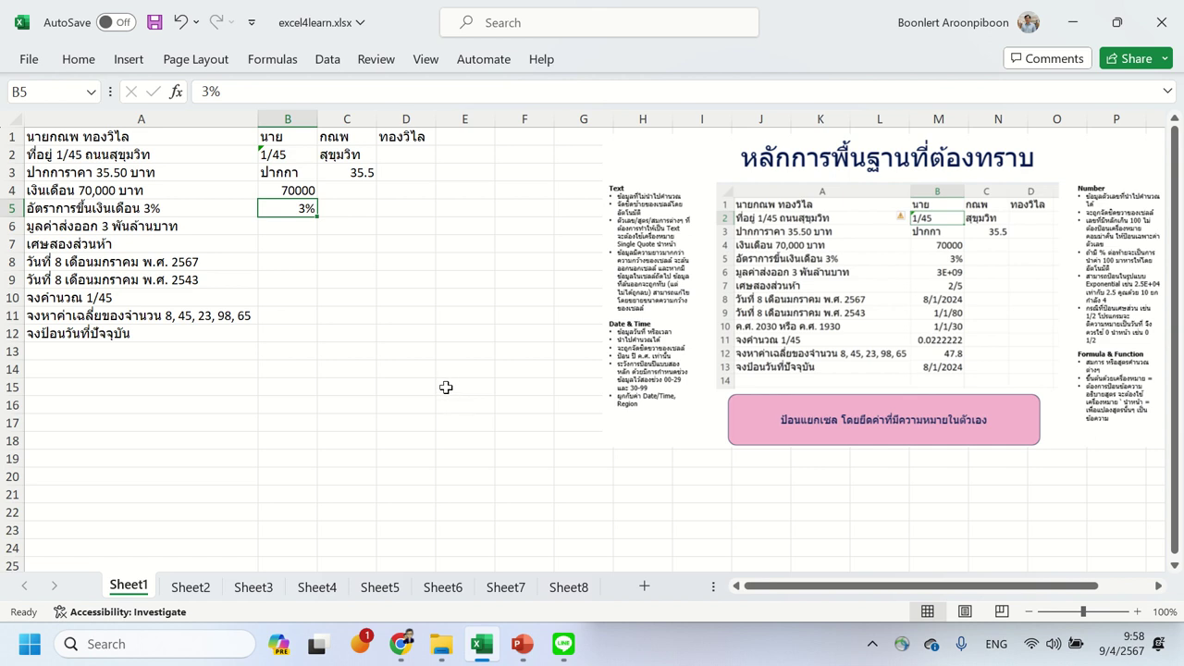
click(287, 134)
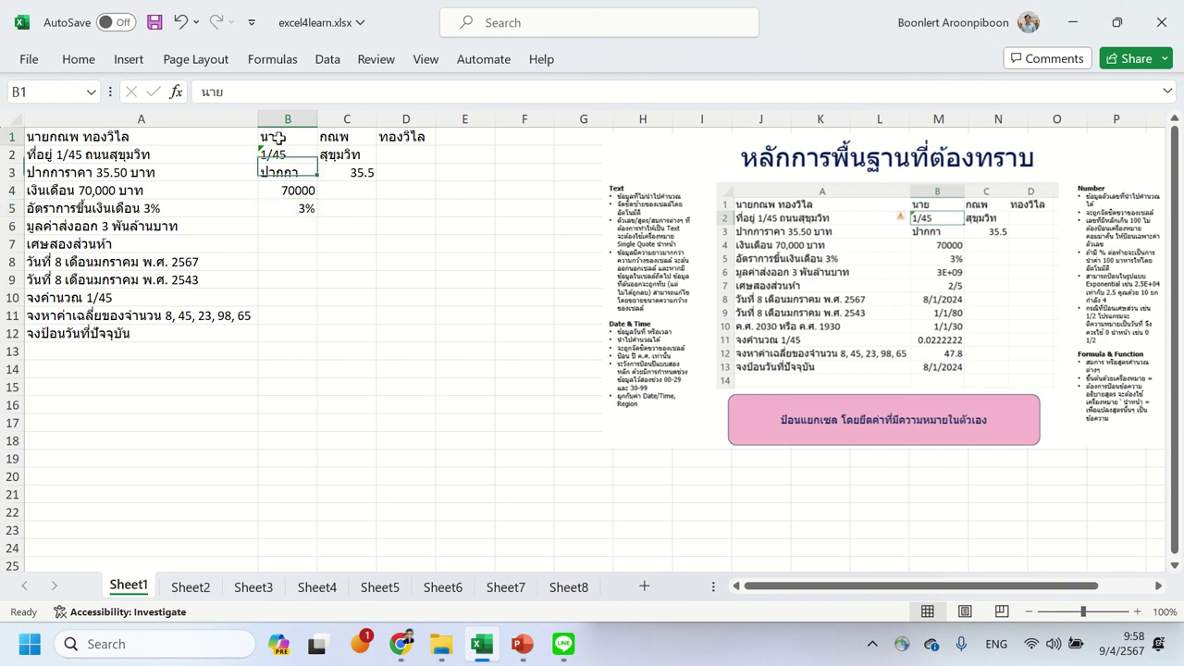
click(349, 137)
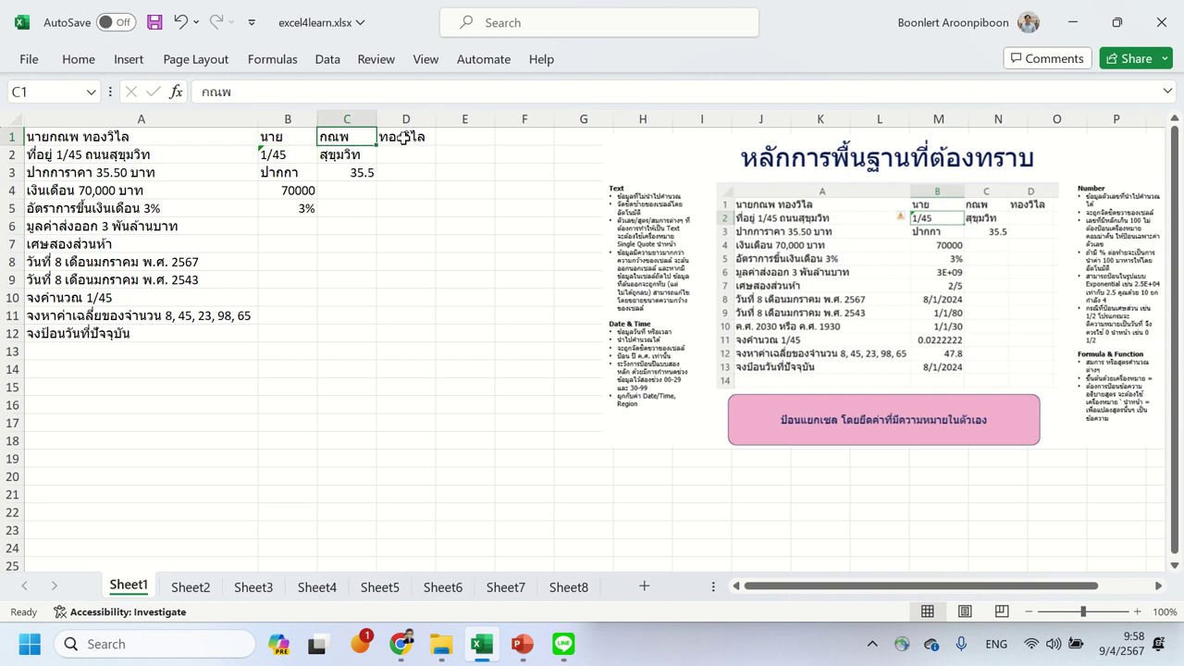
click(400, 137)
click(295, 156)
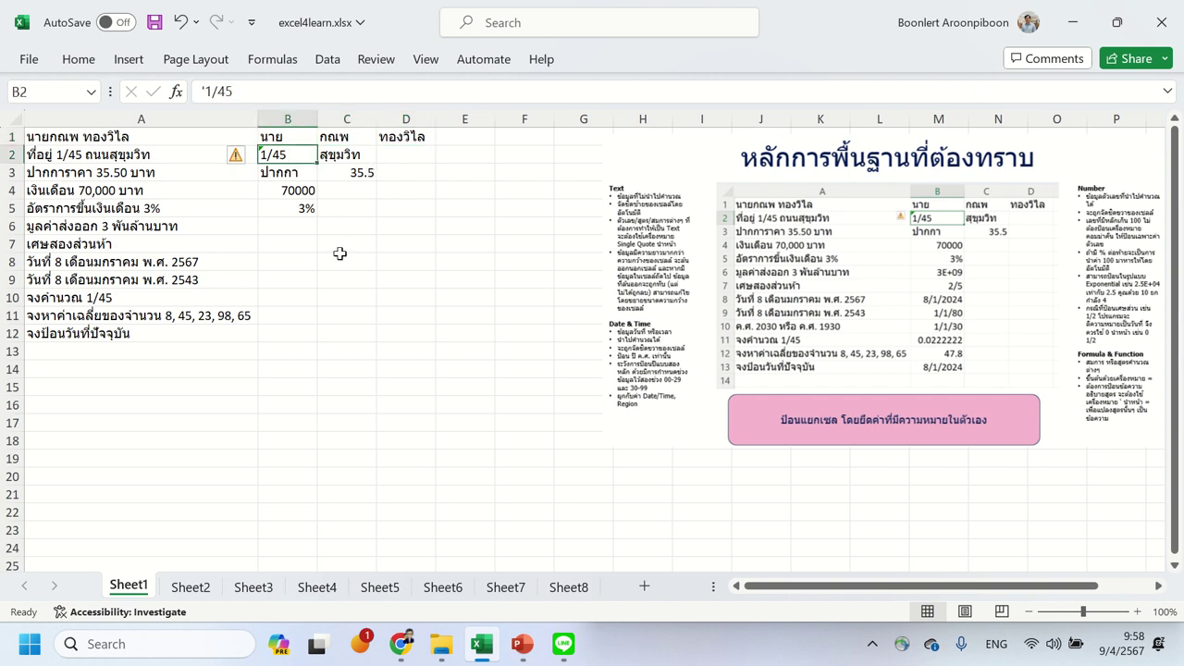
click(347, 152)
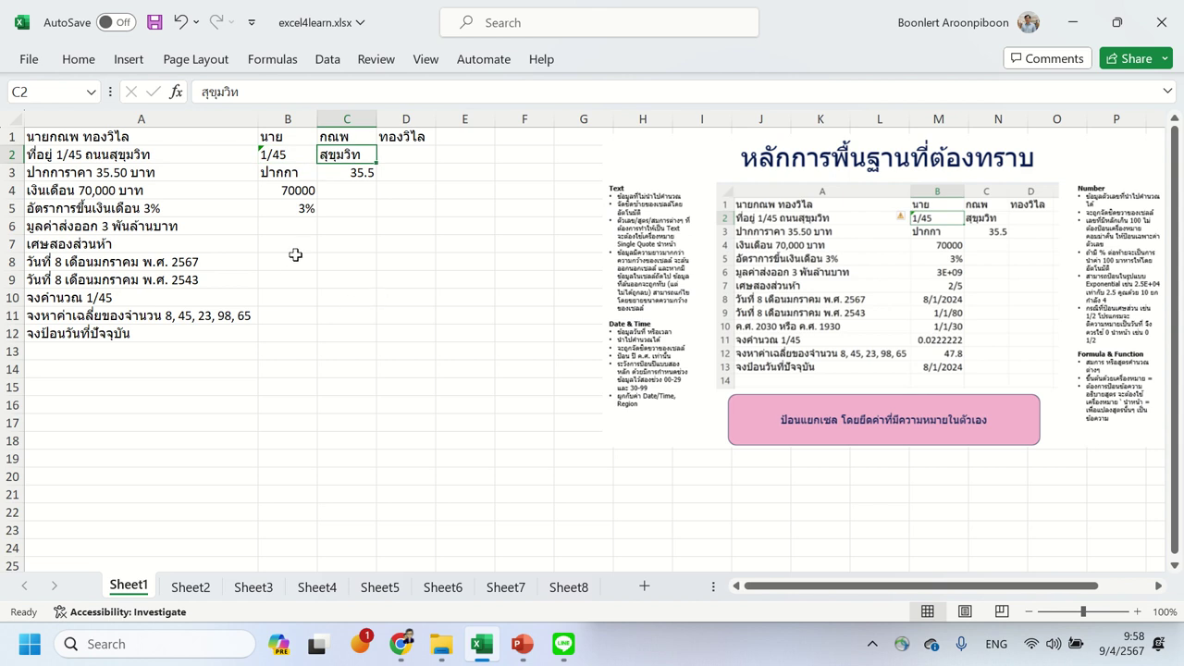
click(298, 225)
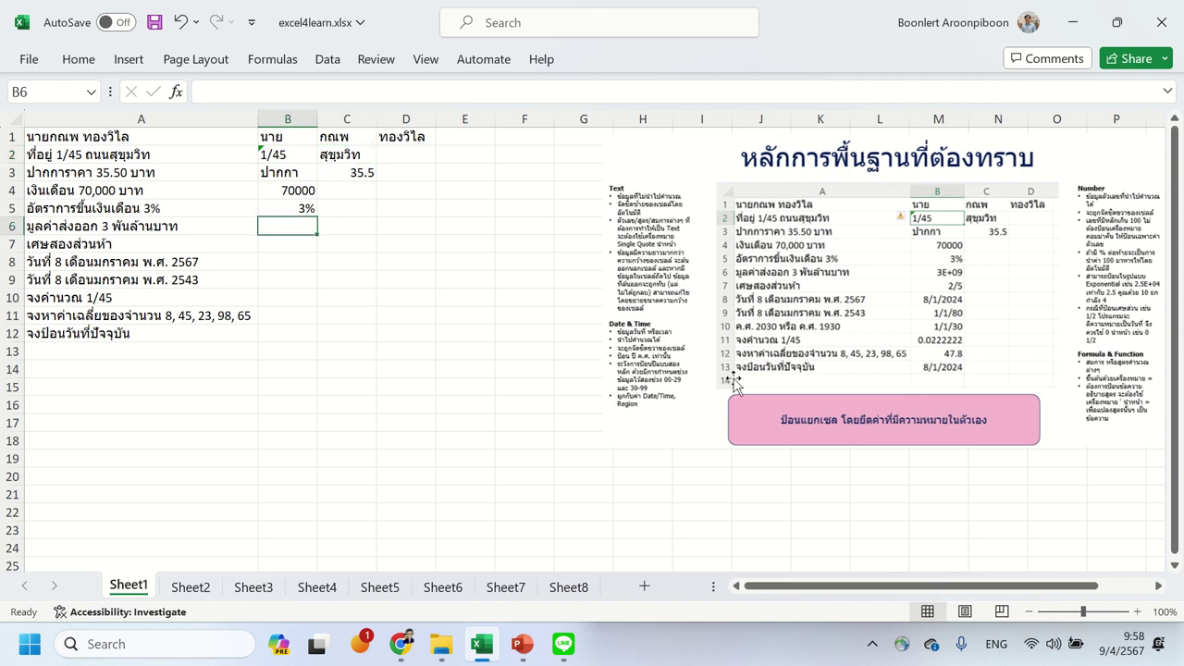
Step: Enter 3000,000,000 in B6 so it becomes the number 3,000,000,000
text(3)
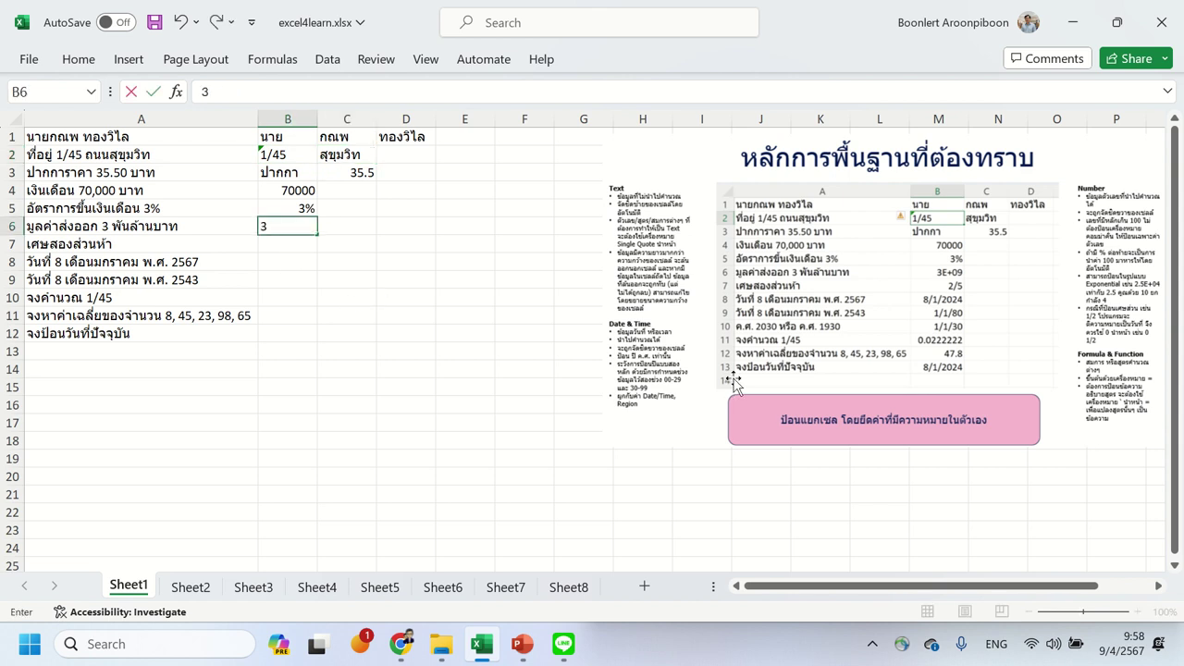
text(000,)
text(000,)
text(000)
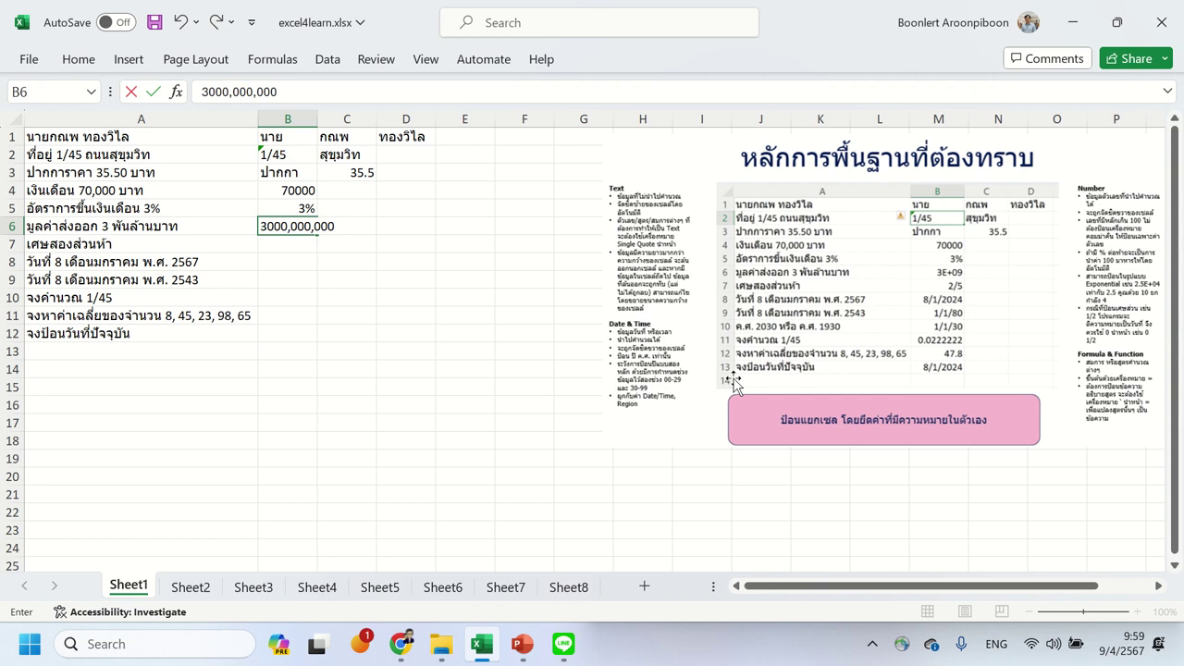
key(Return)
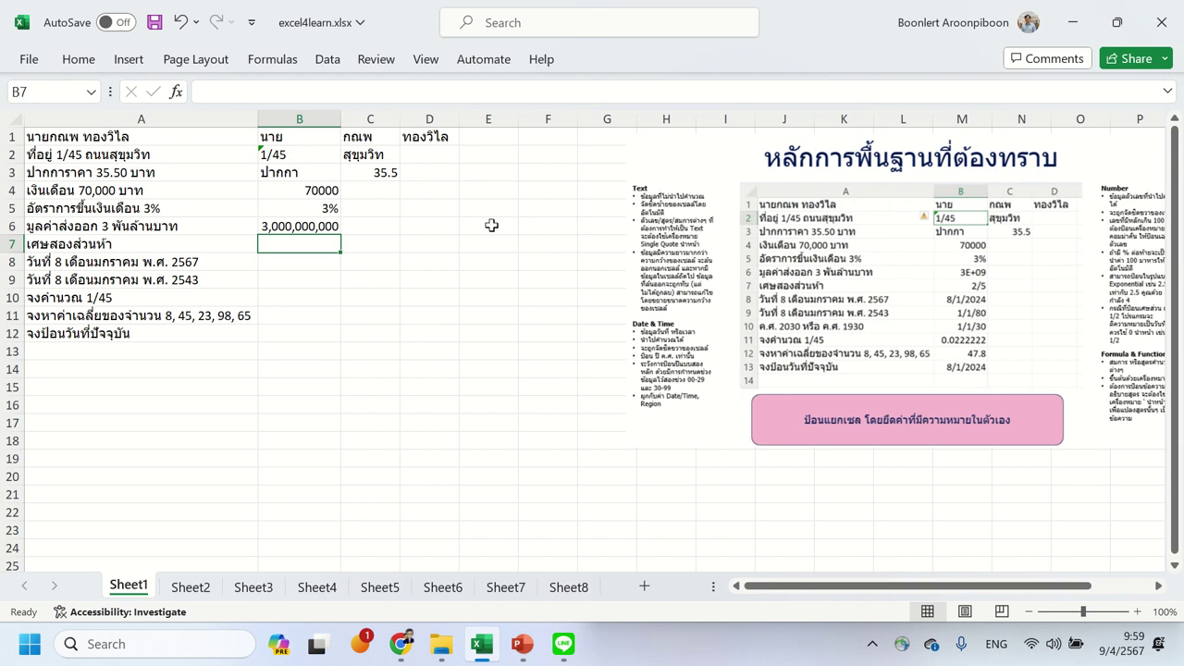
Step: Resize and AutoFit column B until B6 shows 3,000,000,000 instead of ########
drag(340, 119, 320, 118)
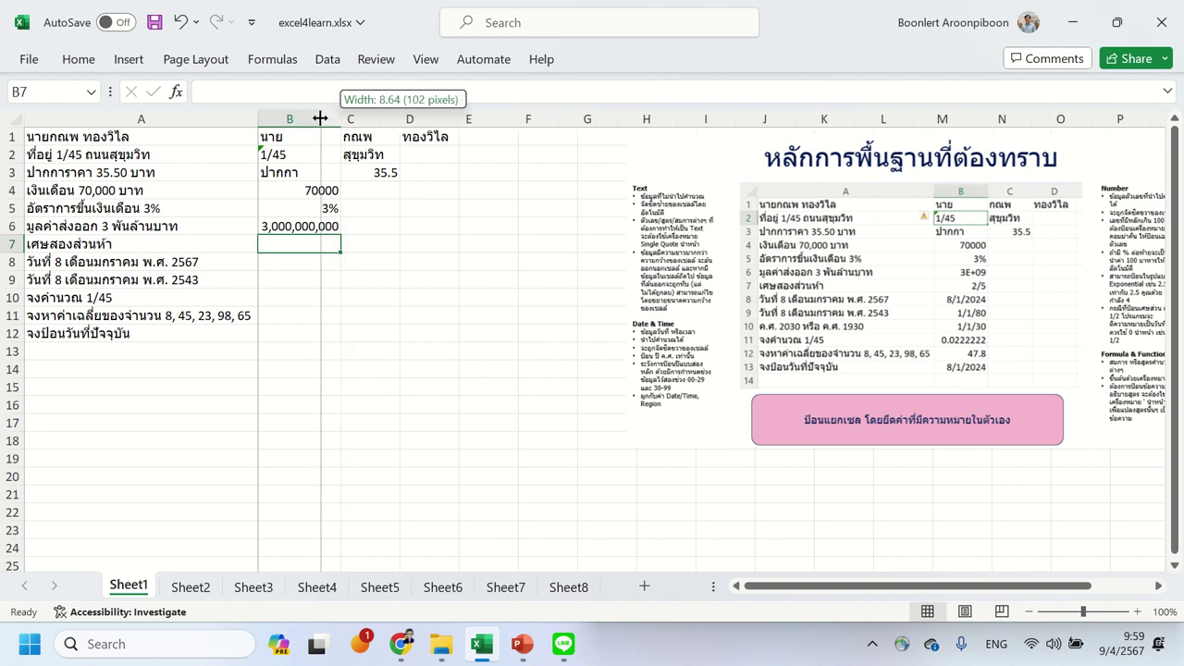
drag(320, 119, 319, 118)
click(292, 227)
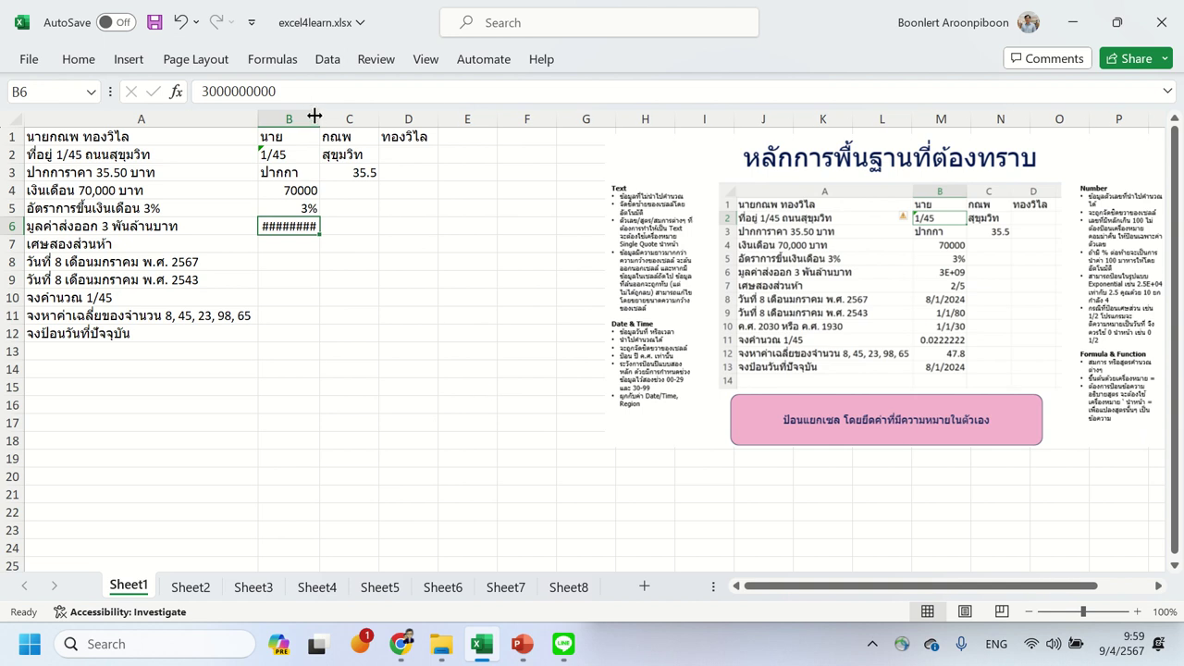
mouse_move(321, 120)
mouse_down()
mouse_move(278, 120)
mouse_move(292, 109)
mouse_up()
click(272, 119)
click(291, 112)
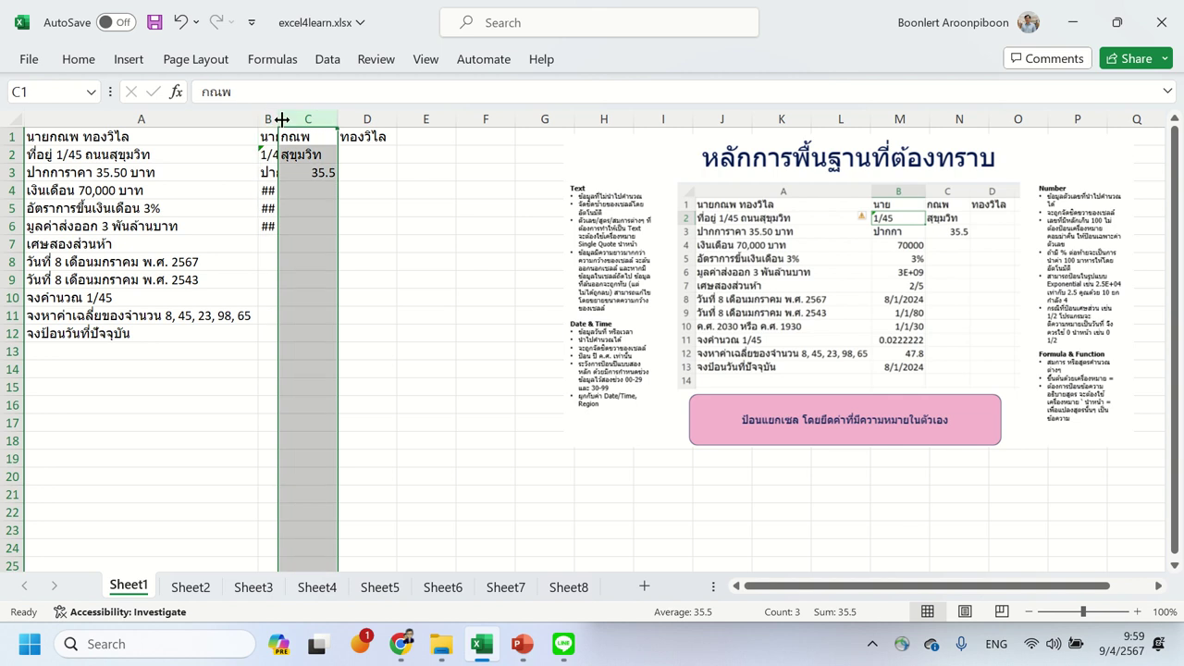
double_click(276, 118)
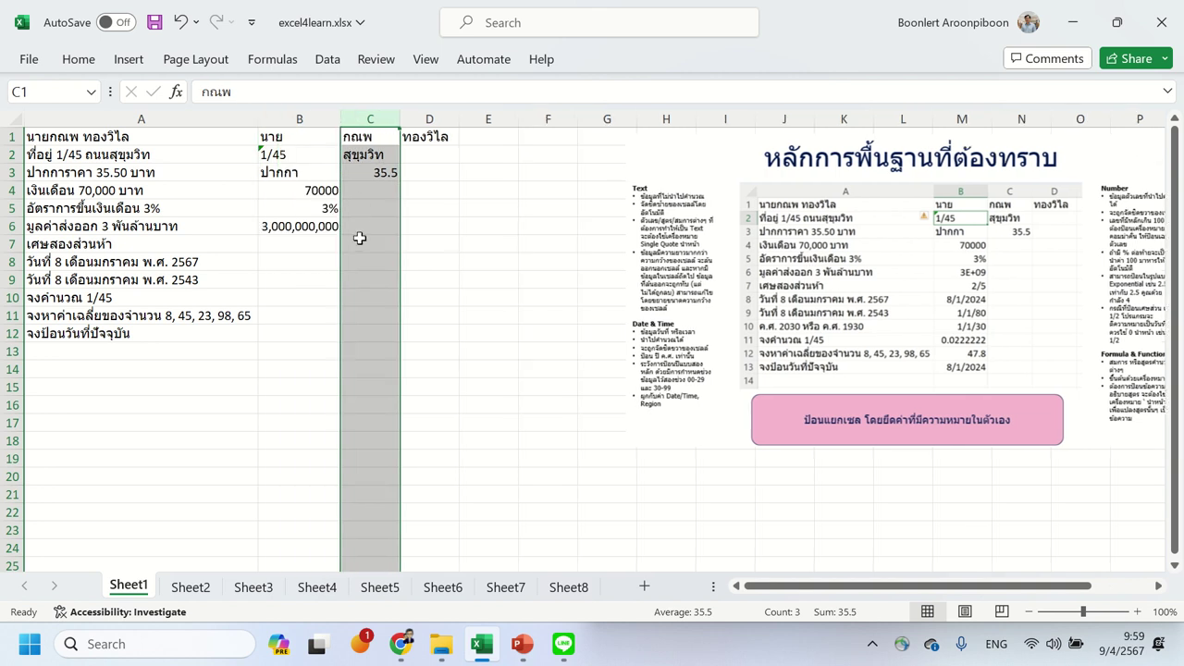
click(323, 228)
drag(341, 119, 327, 120)
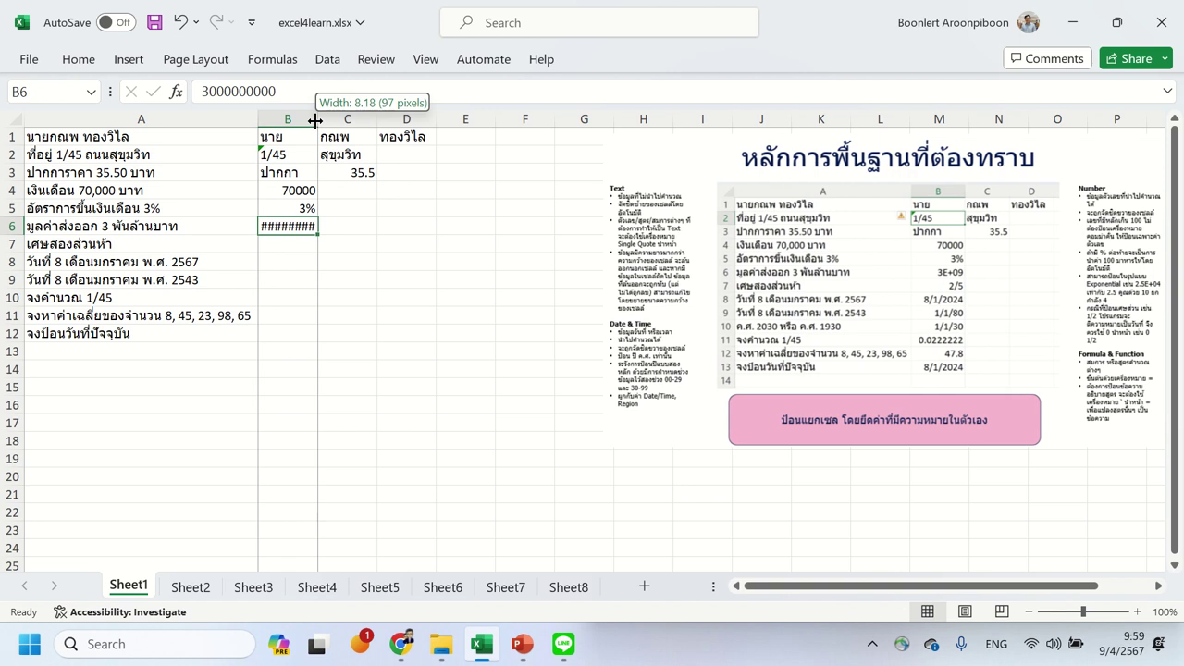
drag(315, 119, 348, 120)
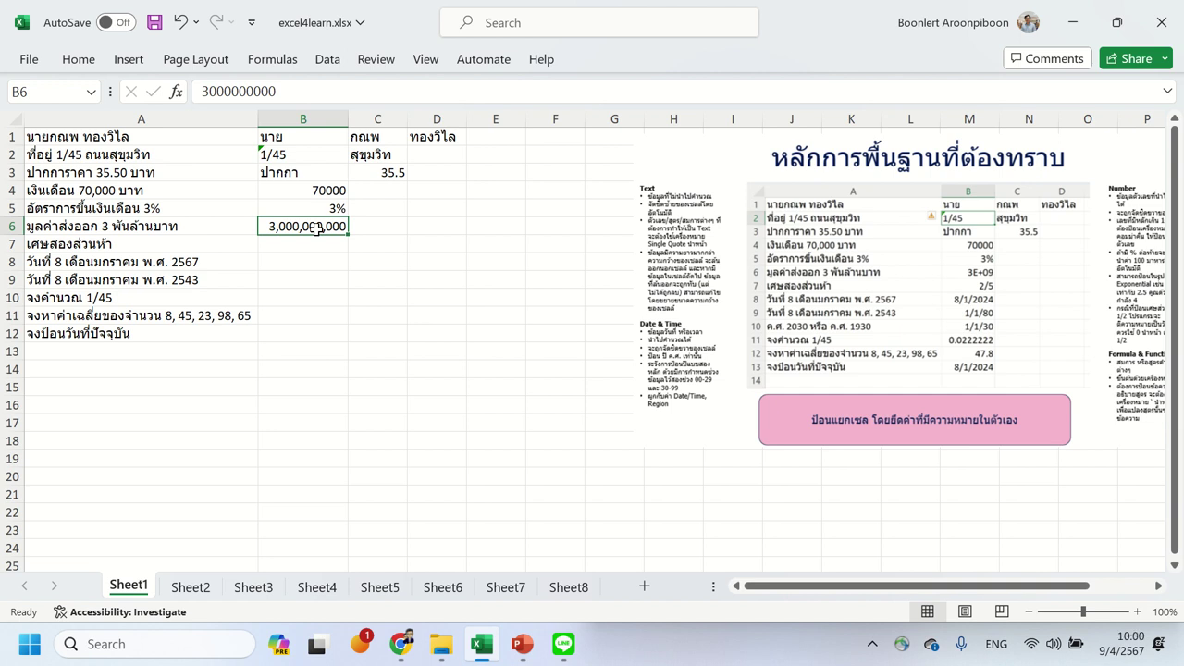
Step: Enter the fraction 2/5 in B7 by typing 0 2/5
click(301, 246)
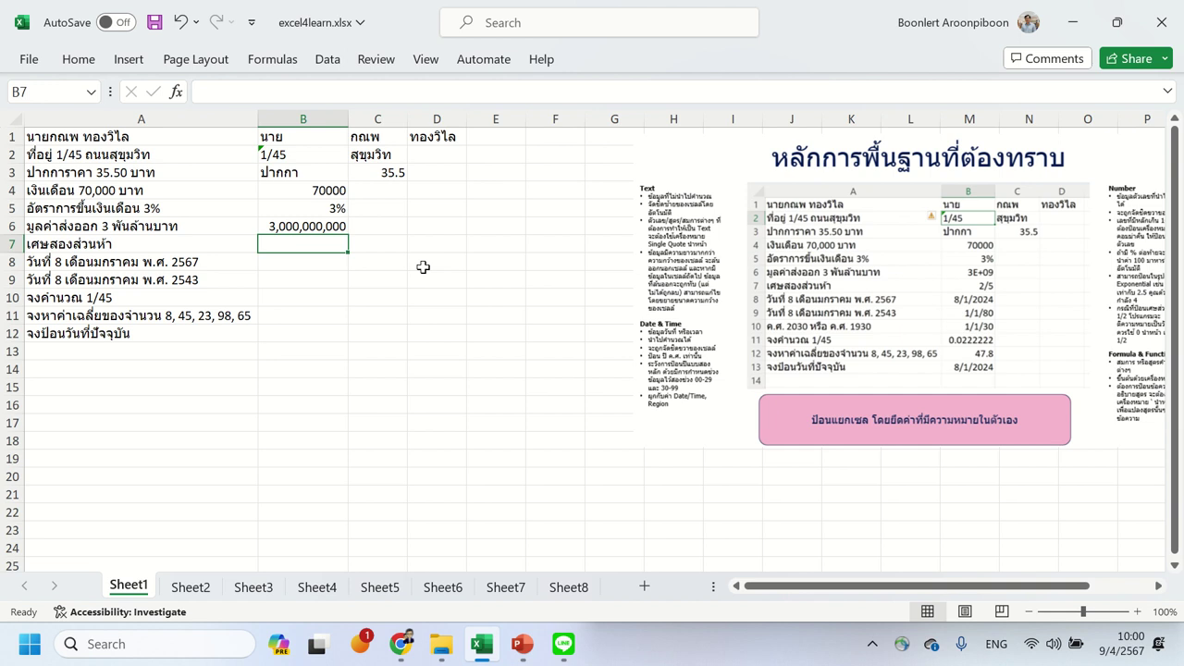
text(0)
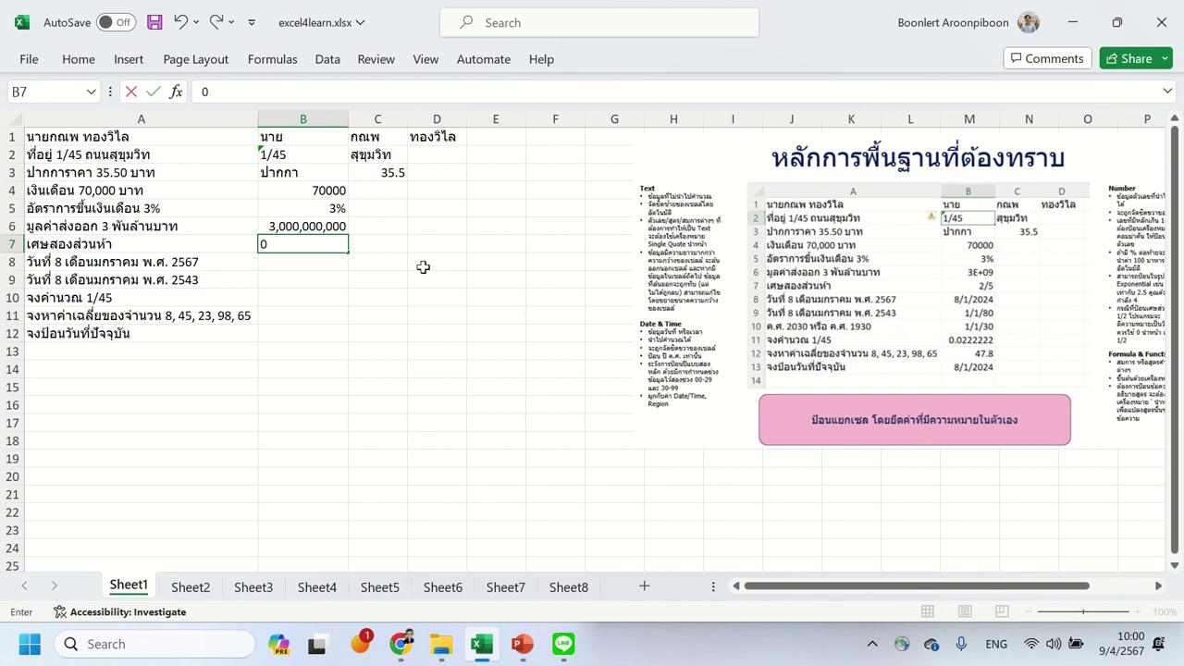
text( 2)
text(/5)
key(Return)
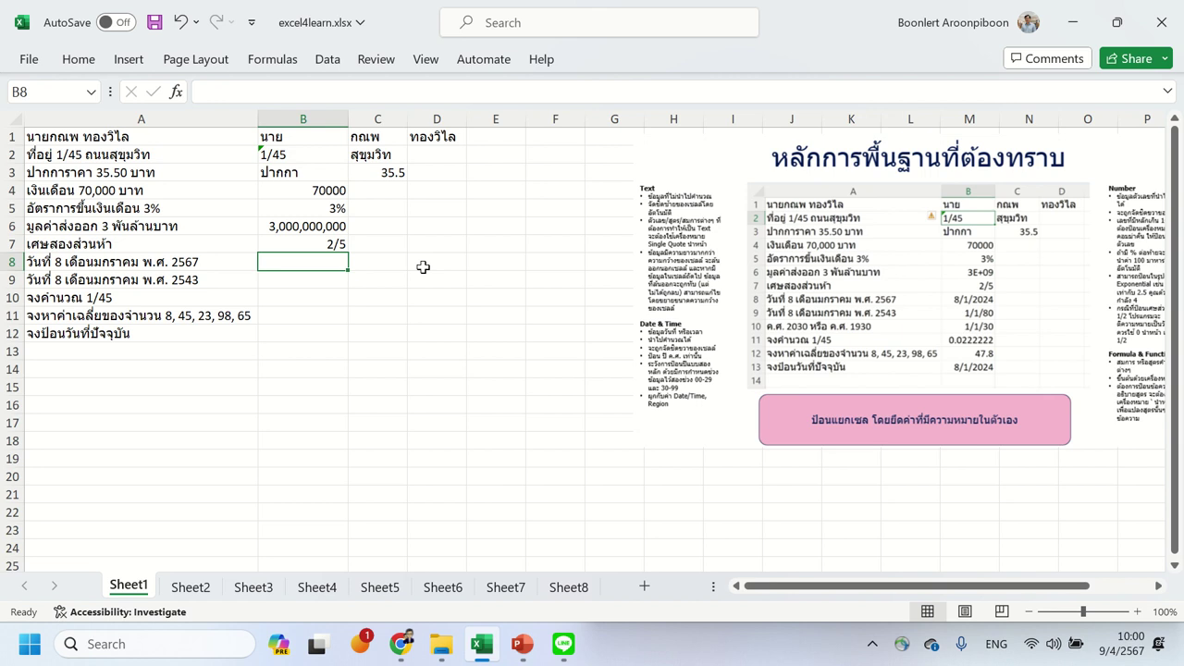
Step: Enter the dates 8/1/2024 in B8 and 8/1/1980 in B9
text(8)
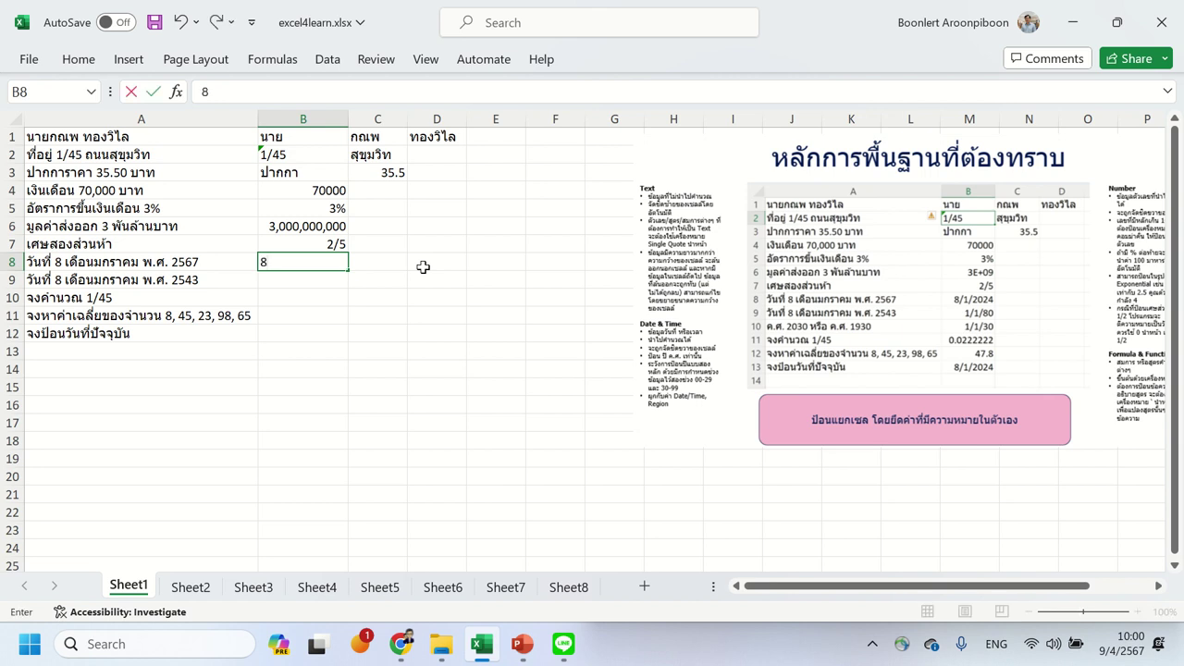
text(/1)
text(/)
text(2)
text(024)
key(Return)
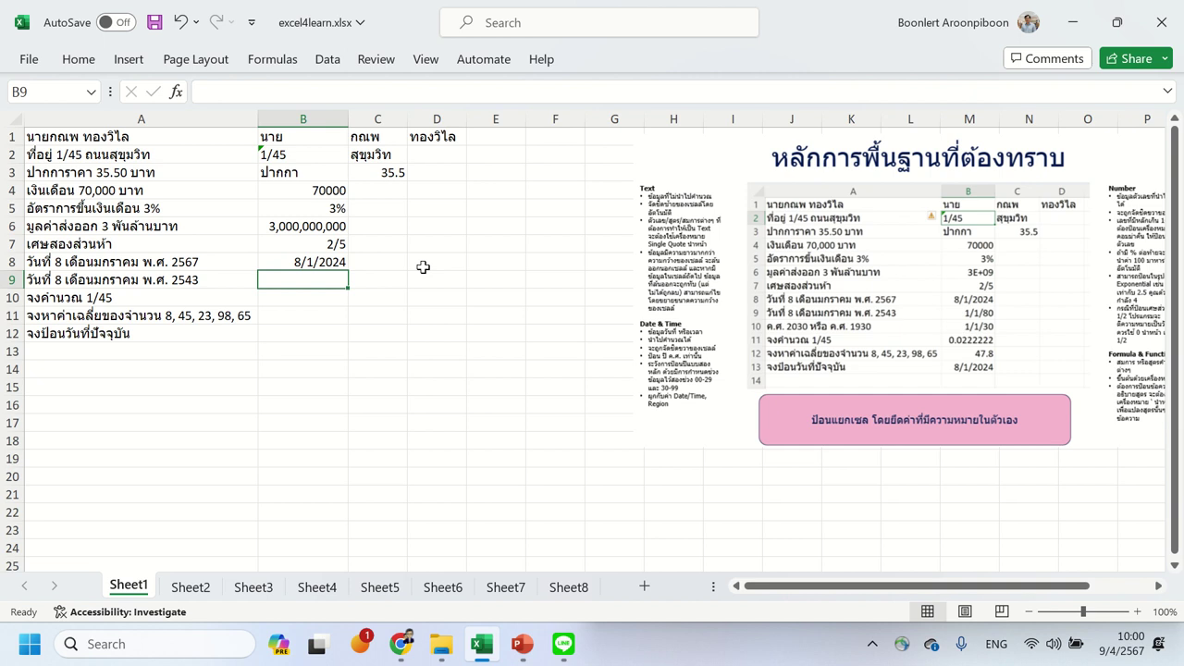
click(324, 263)
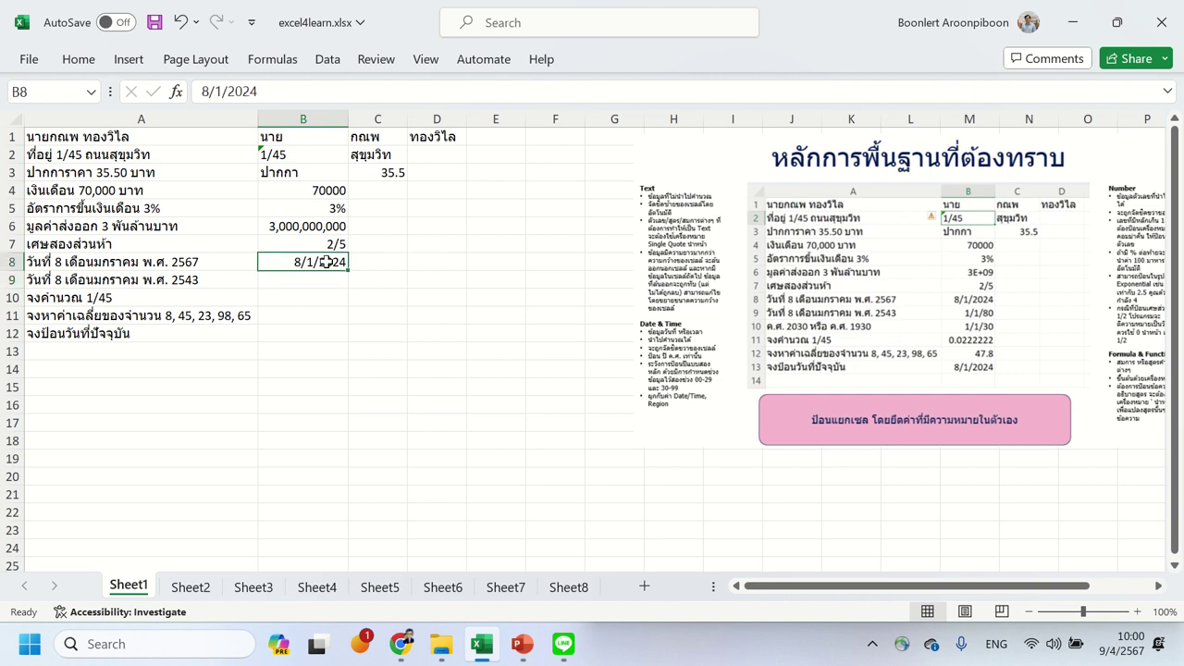
click(325, 279)
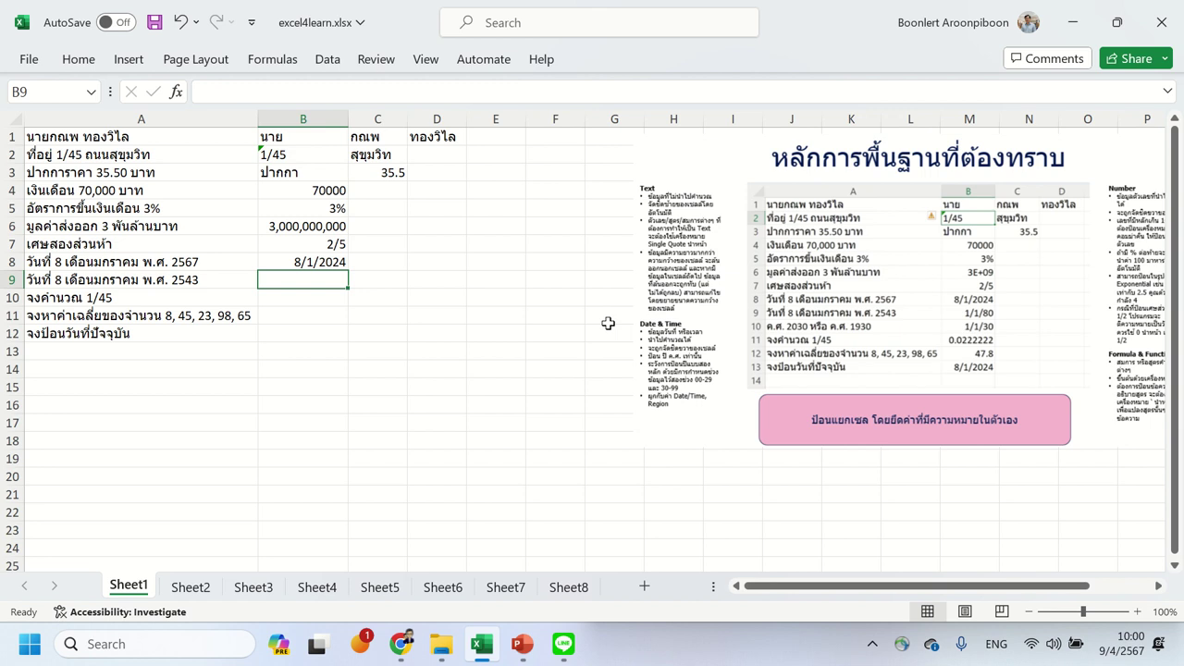
text(8/1/)
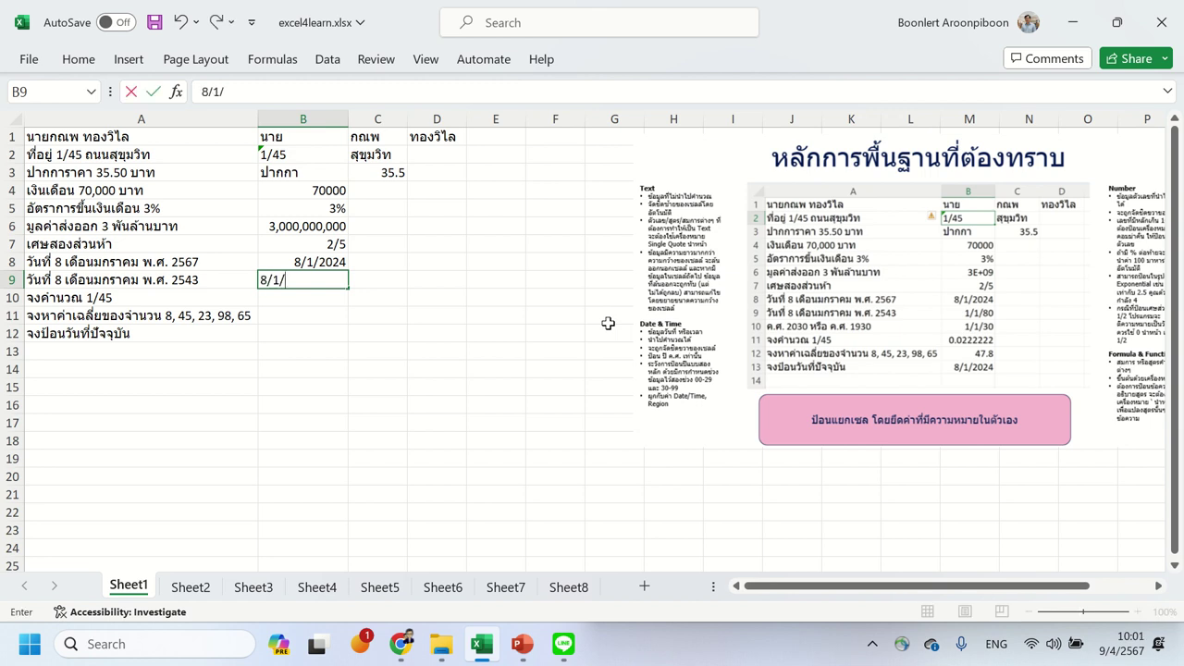
text(19)
text(8)
text(0)
key(Return)
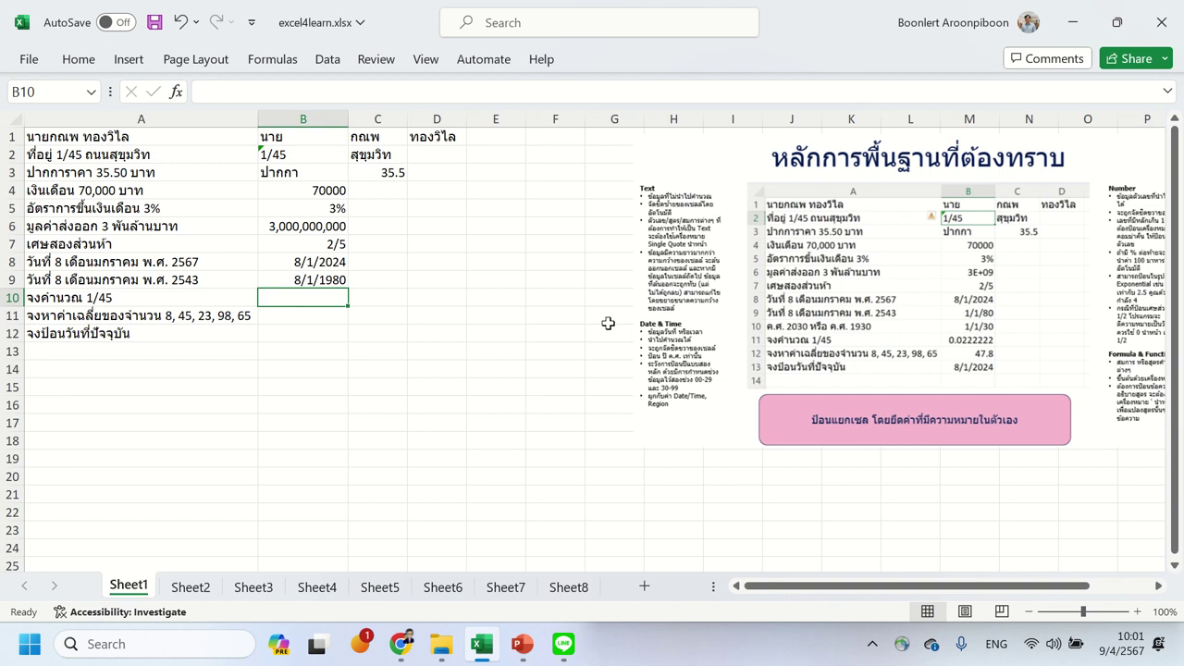
Step: Enter =1/45 in B10, =AVERAGE(8,45,23,98,65) in B11 and =TODAY() in B12
text(=)
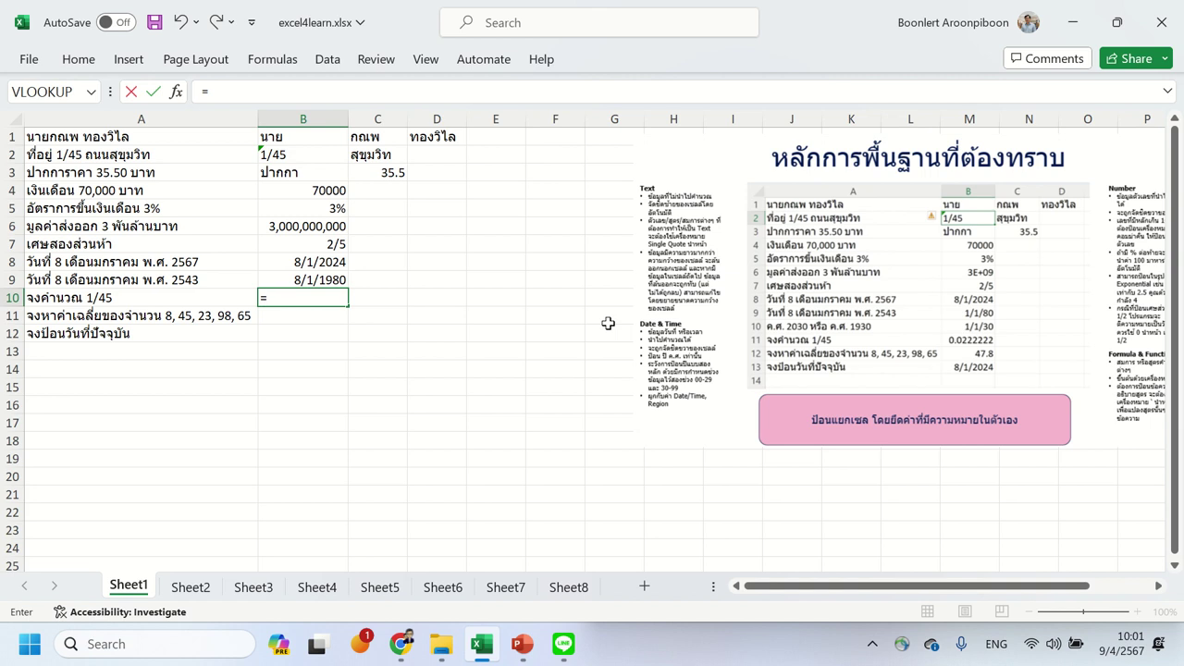
text(1/45)
key(Return)
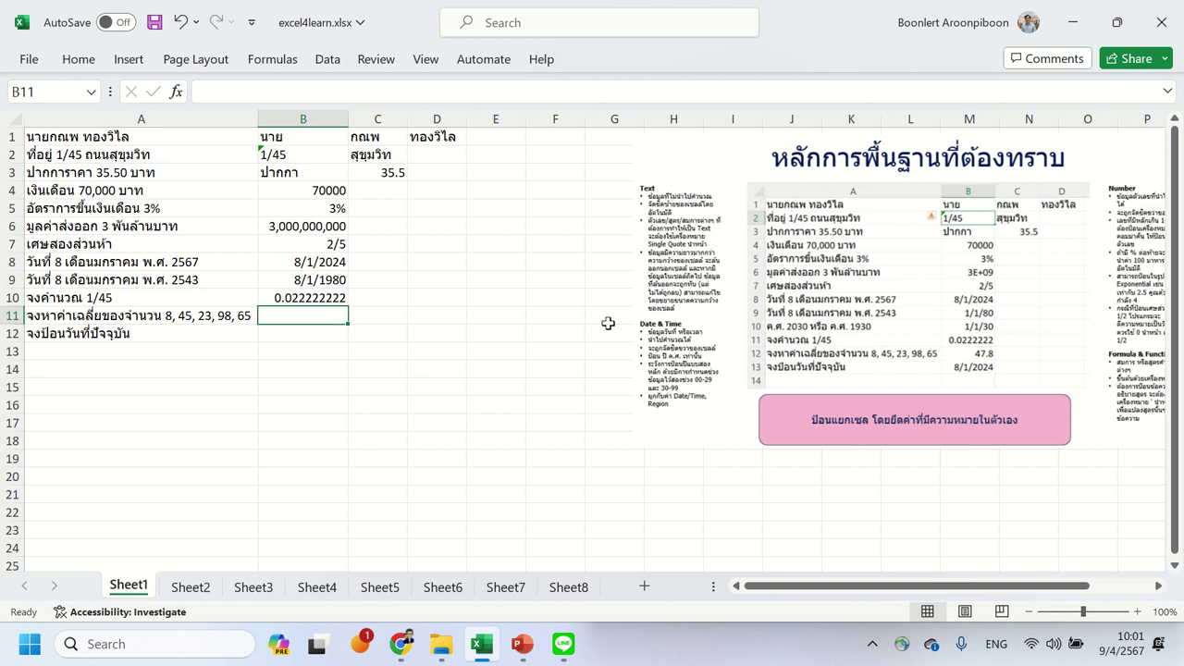
text(=)
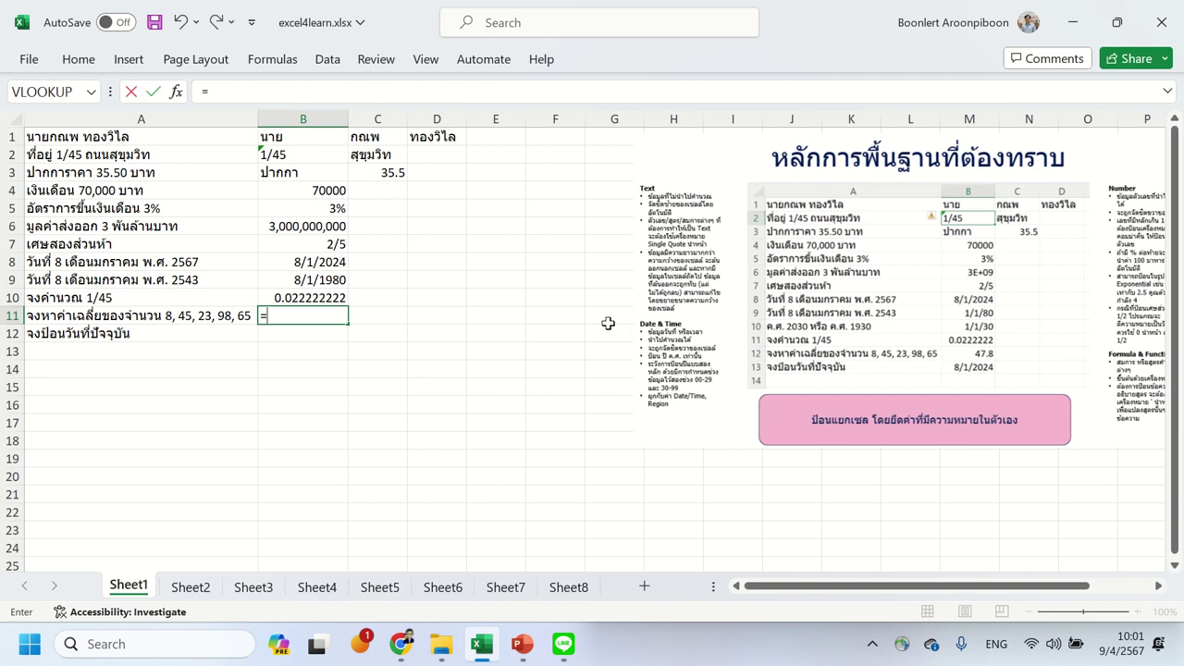
text(aver)
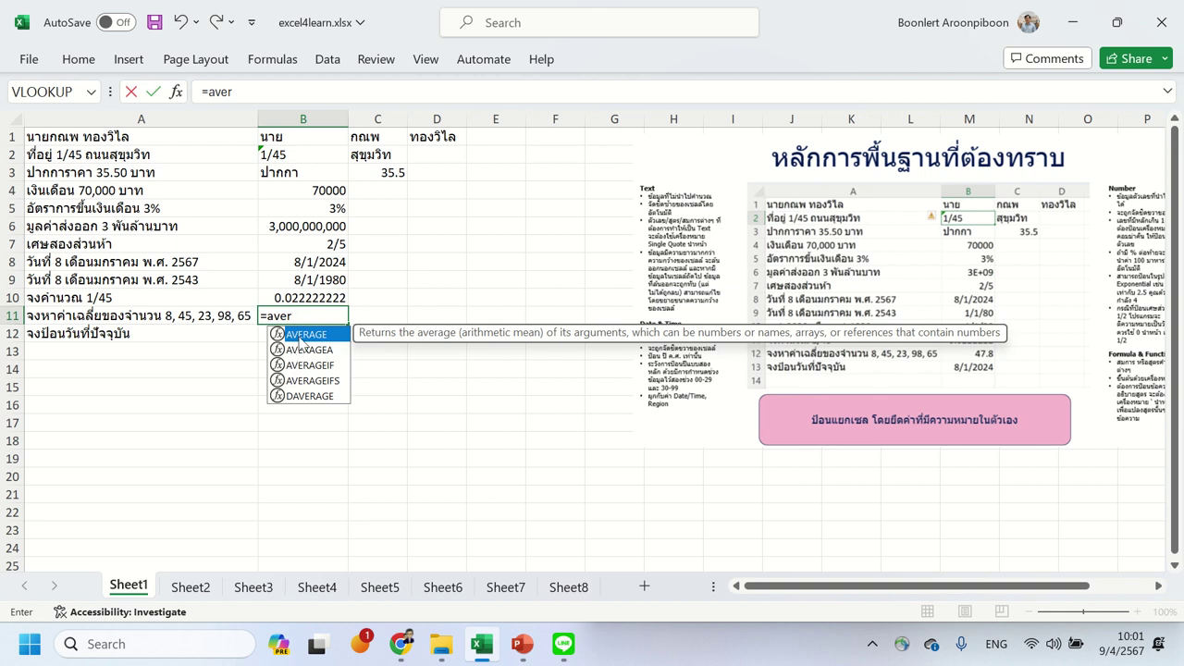
double_click(300, 338)
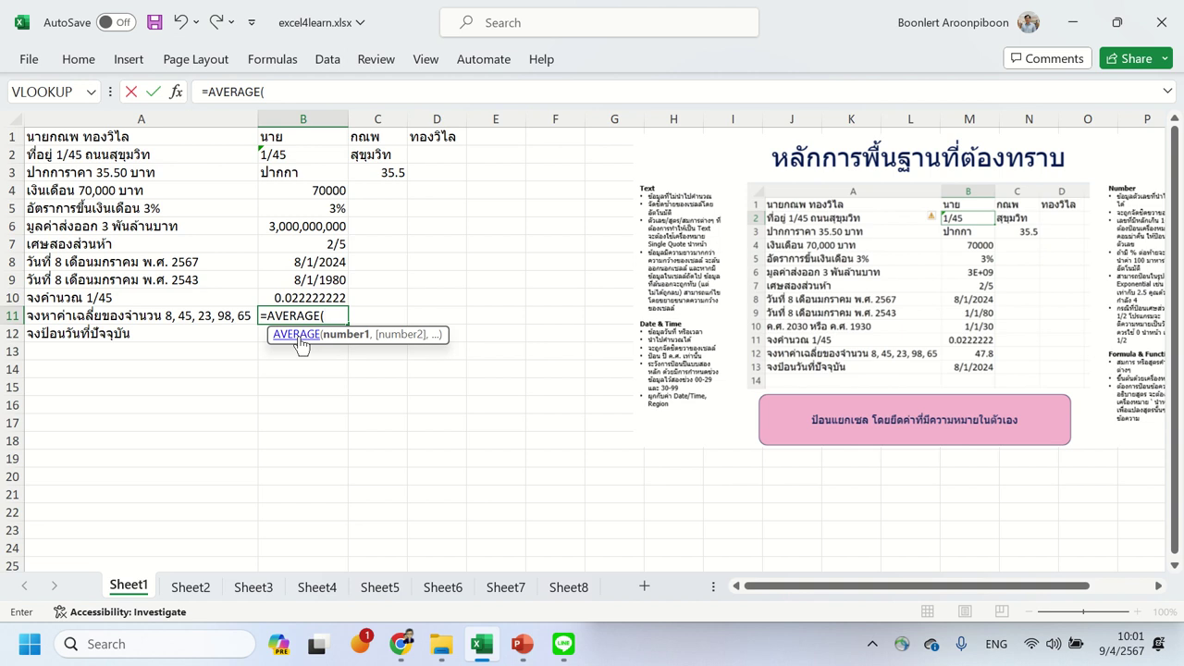
text(8)
text(,4)
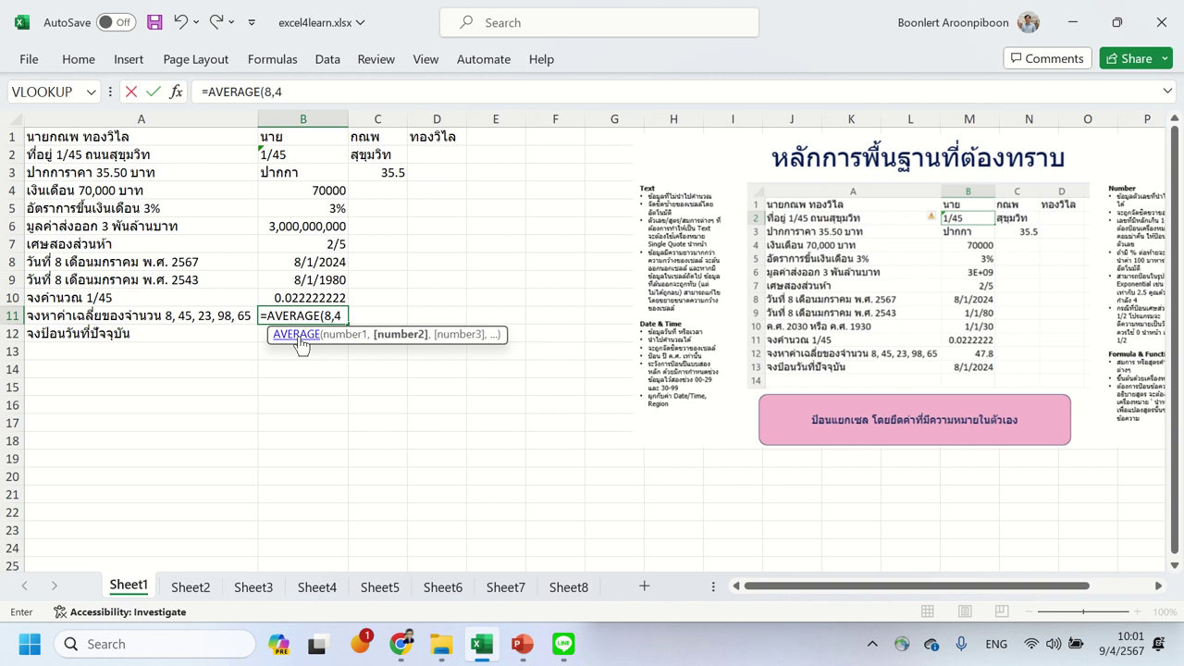
text(5,2)
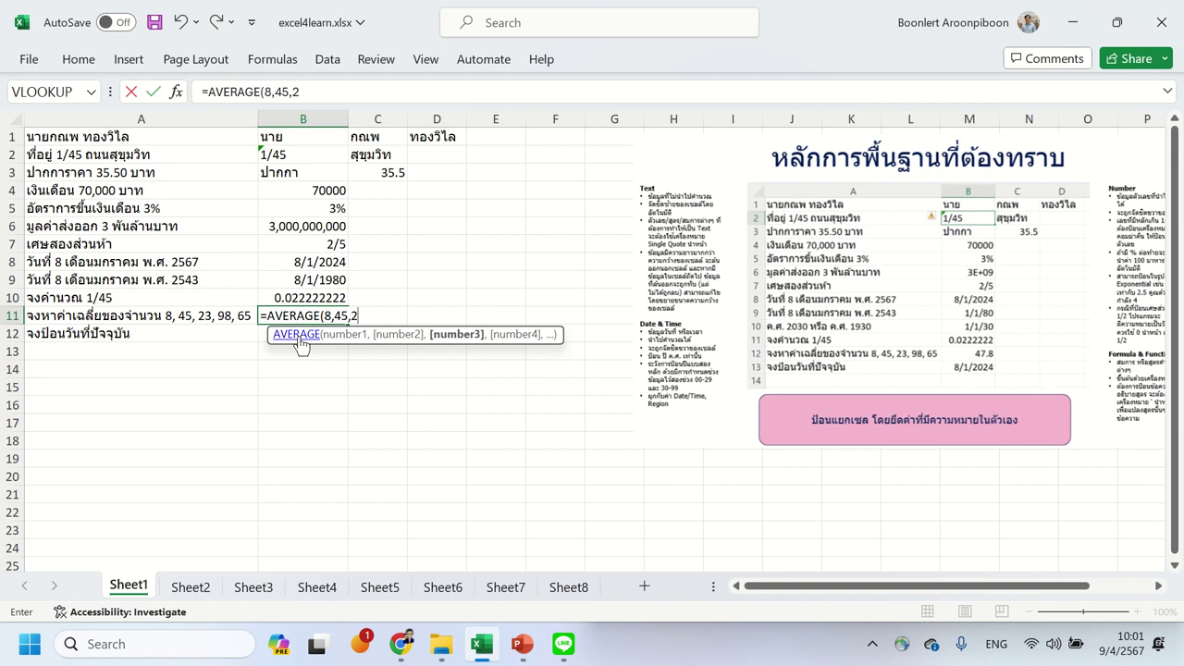
text(3,98,)
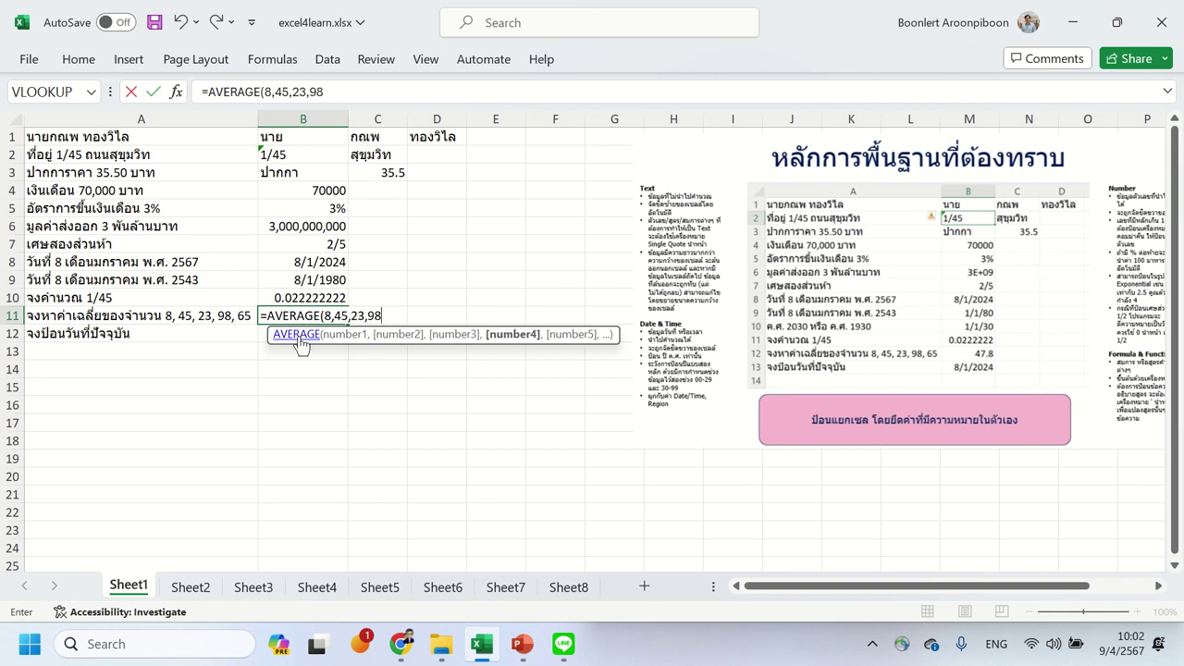
text(6)
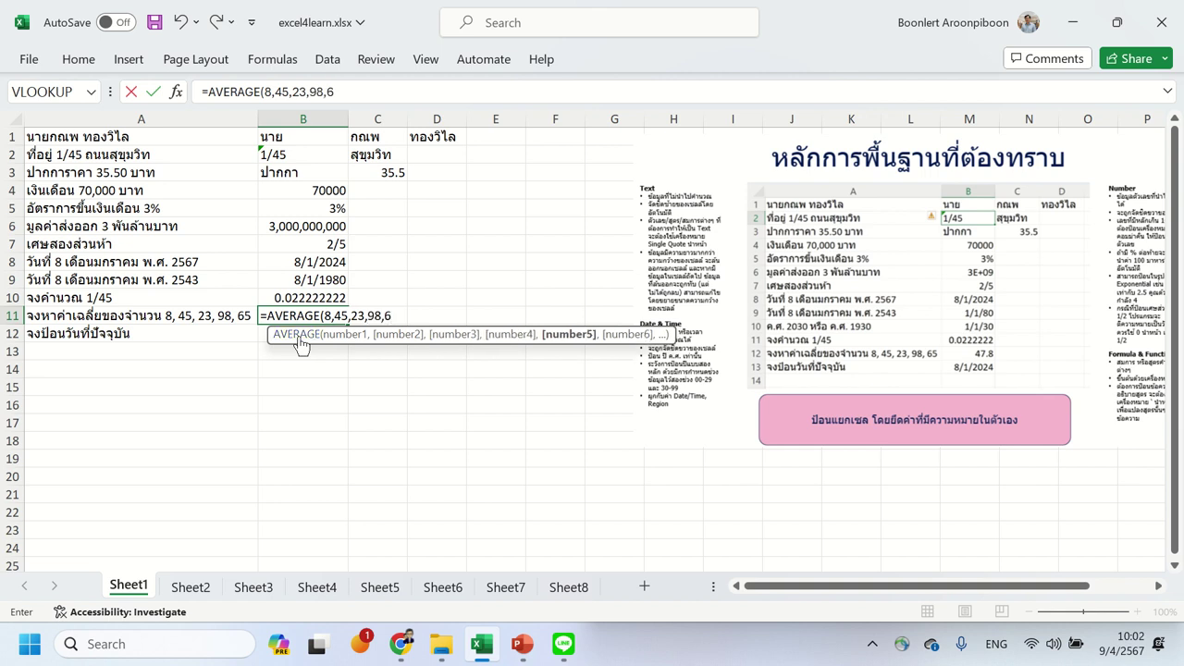
text(5))
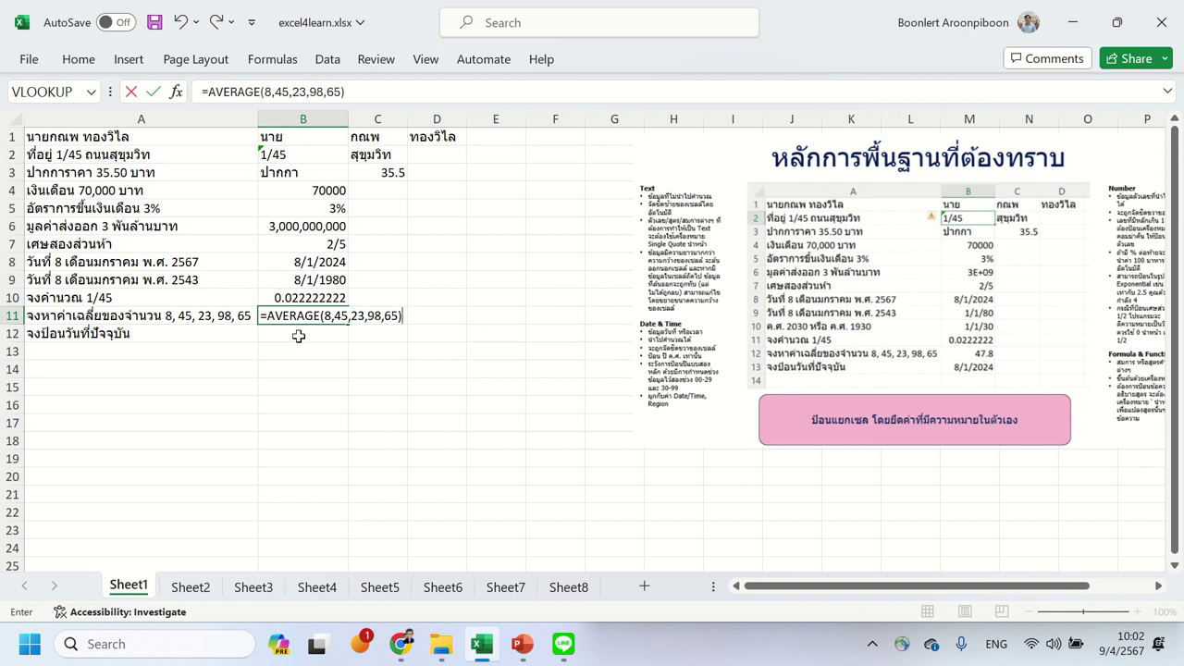
key(Return)
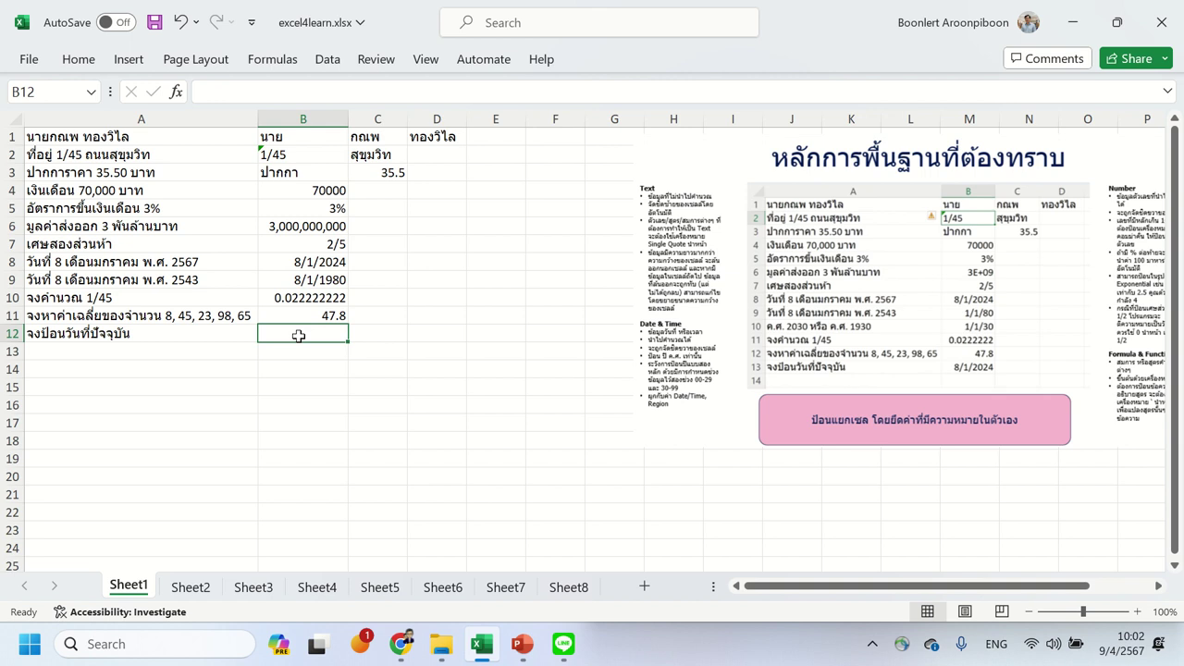
text(=to)
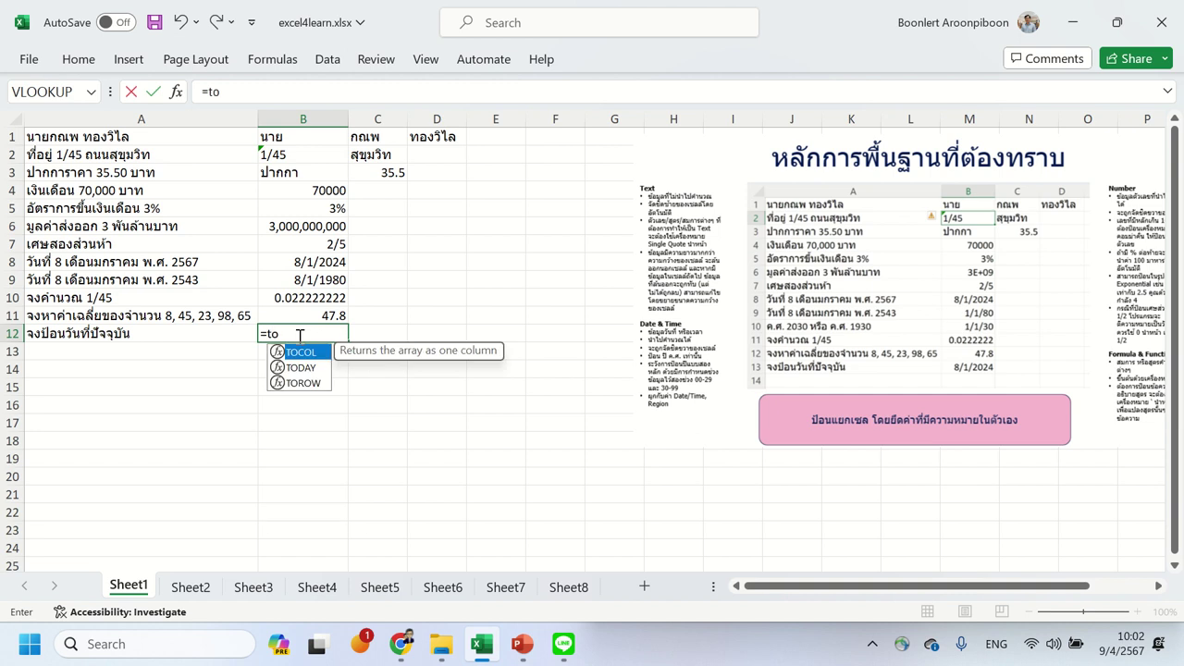
text(day)
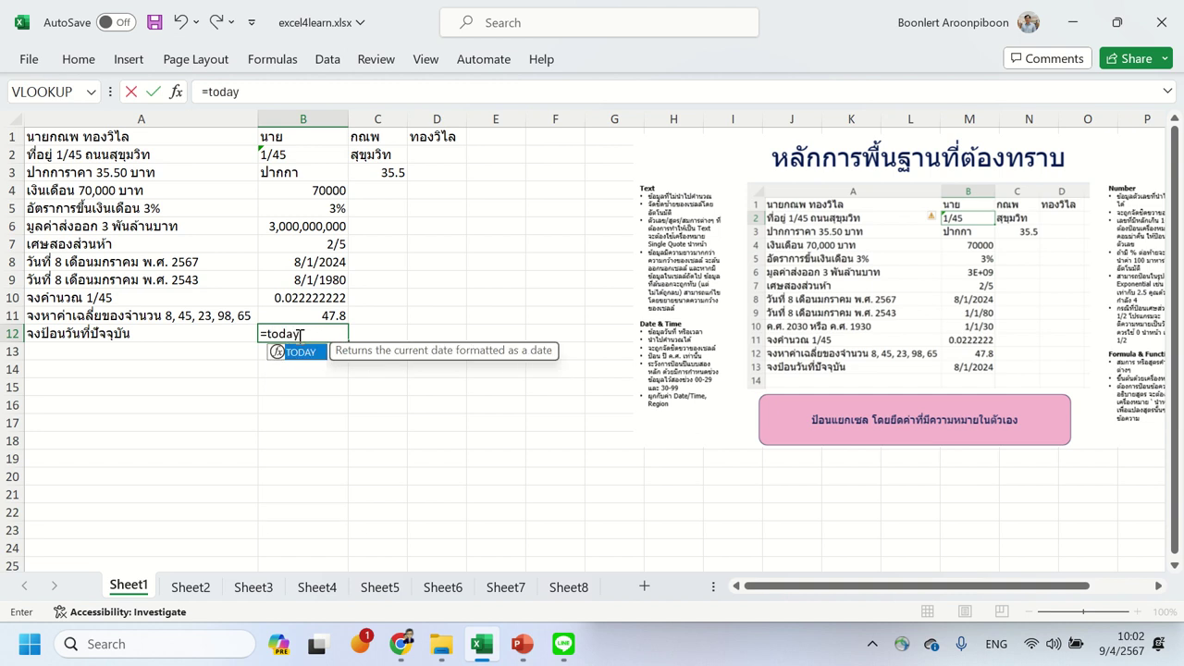
text(()
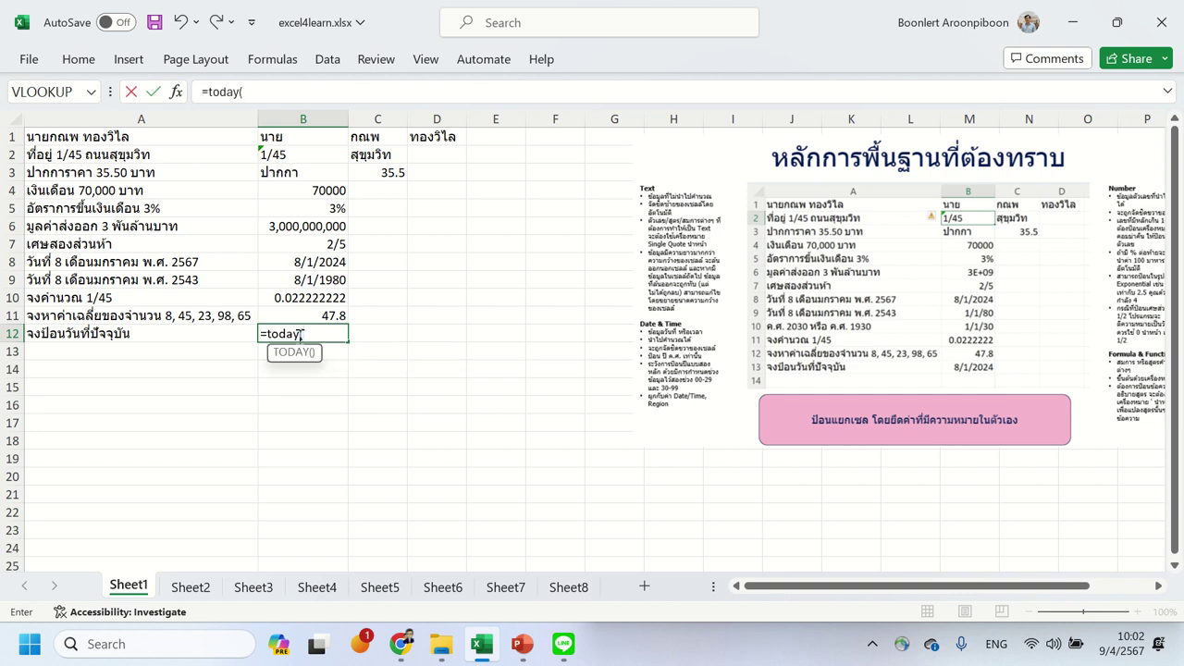
text())
key(Return)
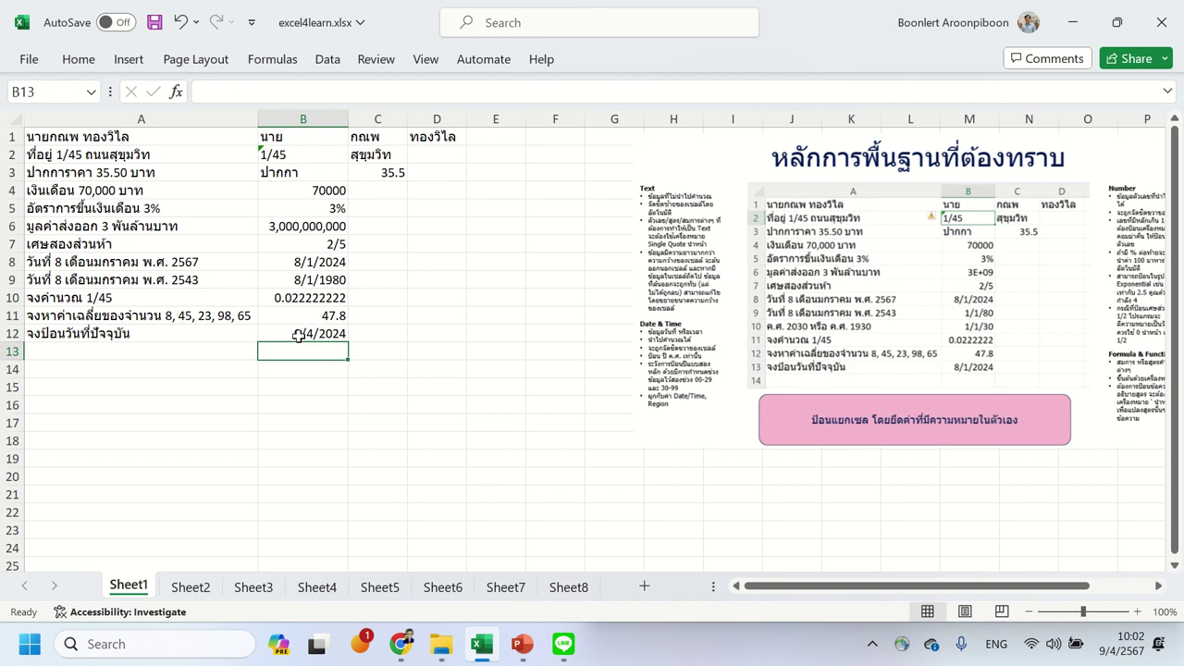